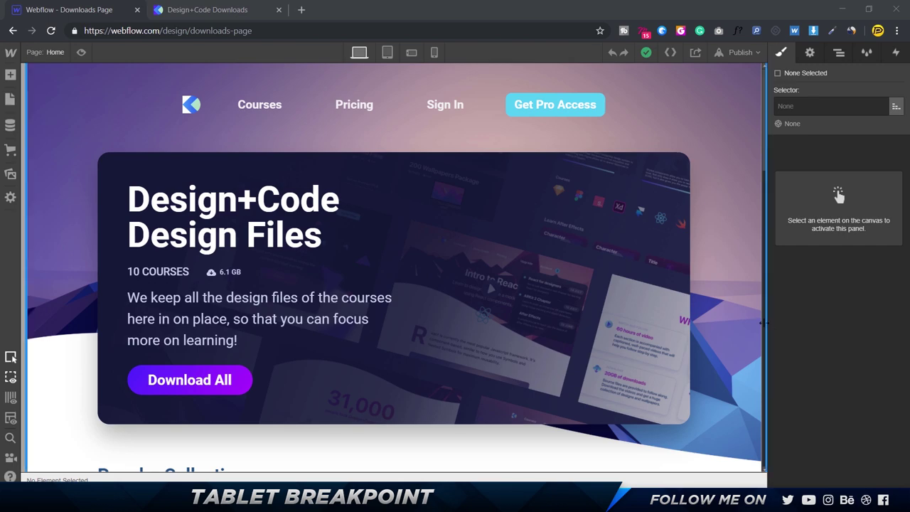
Step: Examine the finished desktop layout of the Downloads Page from the hero section down to the footer
{"action": "scroll", "coordinate": [726, 240], "scroll_direction": "down", "scroll_amount": 15}
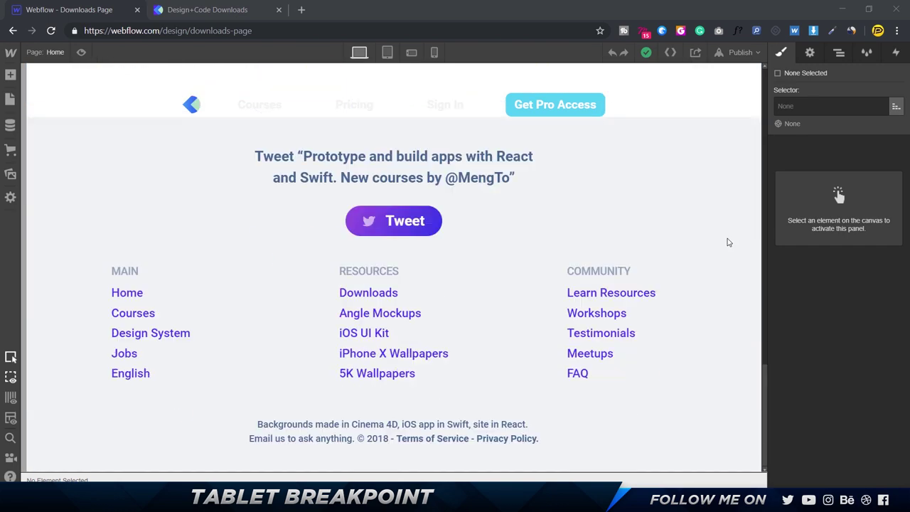
{"action": "scroll", "coordinate": [725, 252], "scroll_direction": "up", "scroll_amount": 5}
{"action": "scroll", "coordinate": [714, 184], "scroll_direction": "down", "scroll_amount": 6}
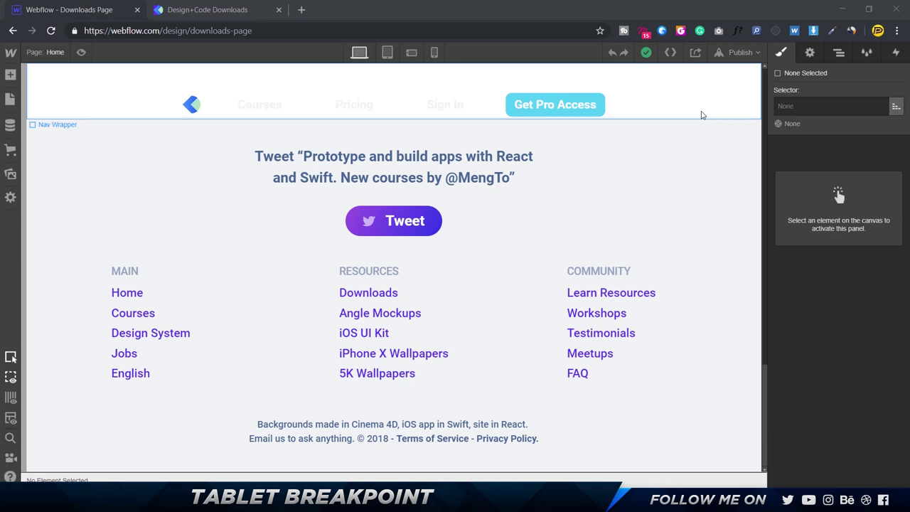
{"action": "scroll", "coordinate": [701, 115], "scroll_direction": "up", "scroll_amount": 5}
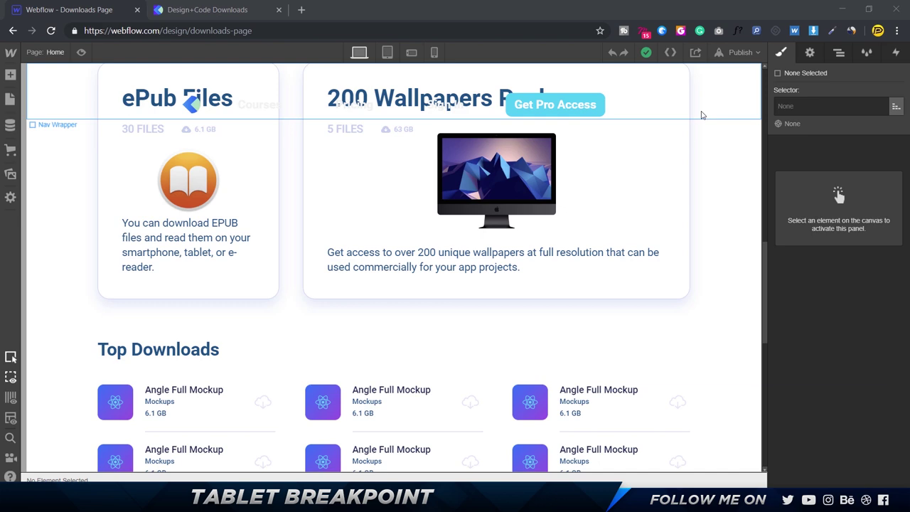
{"action": "scroll", "coordinate": [701, 115], "scroll_direction": "up", "scroll_amount": 10}
{"action": "scroll", "coordinate": [701, 115], "scroll_direction": "up", "scroll_amount": 2}
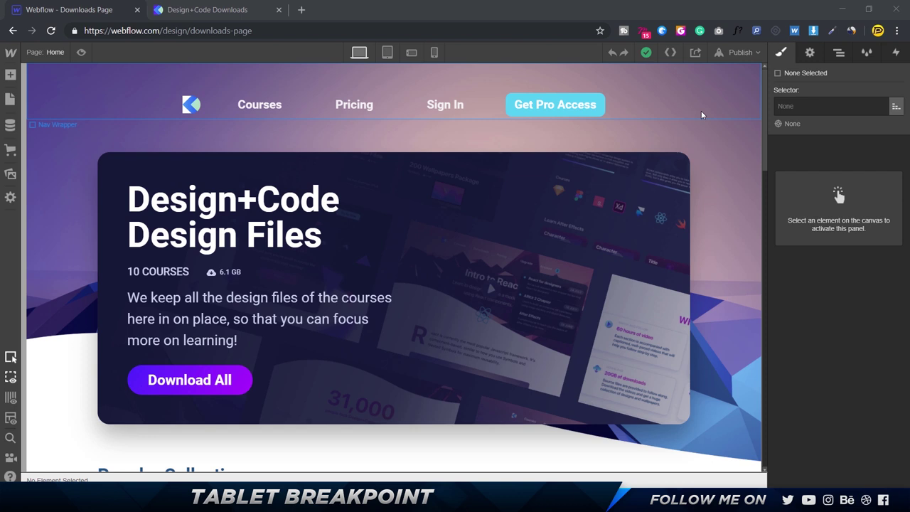
Step: Switch to the Design+Code Downloads reference page and open it in the browser's element inspector
{"action": "left_click", "coordinate": [184, 13]}
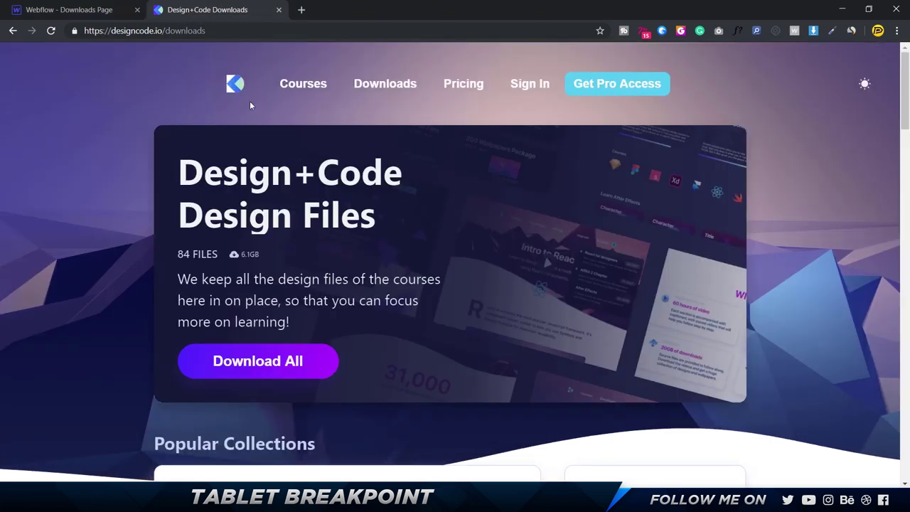
{"action": "right_click", "coordinate": [818, 174]}
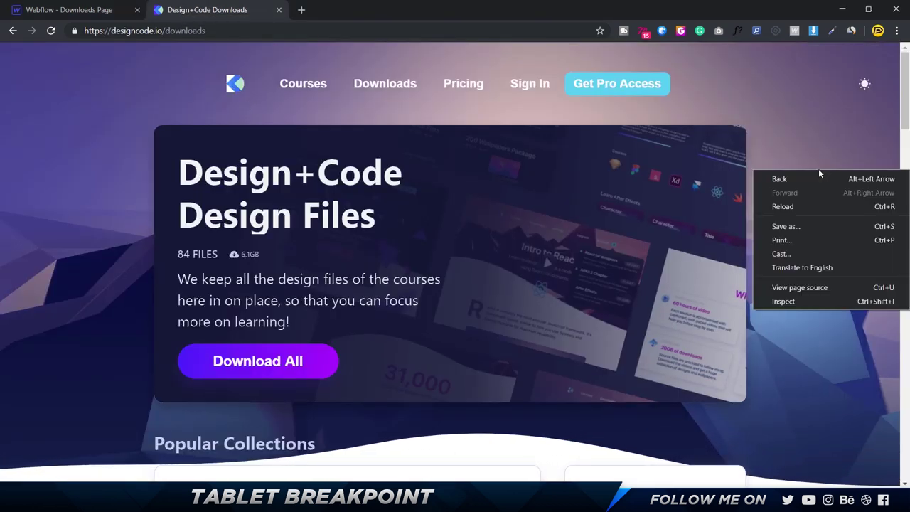
{"action": "left_click", "coordinate": [788, 303]}
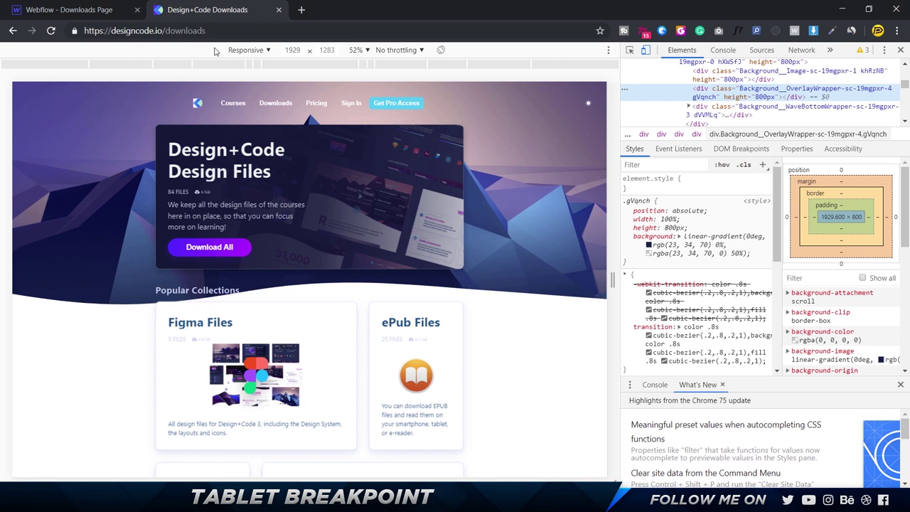
Step: Set the reference page's responsive viewport to 1920 by 1334 pixels
{"action": "left_click", "coordinate": [300, 49]}
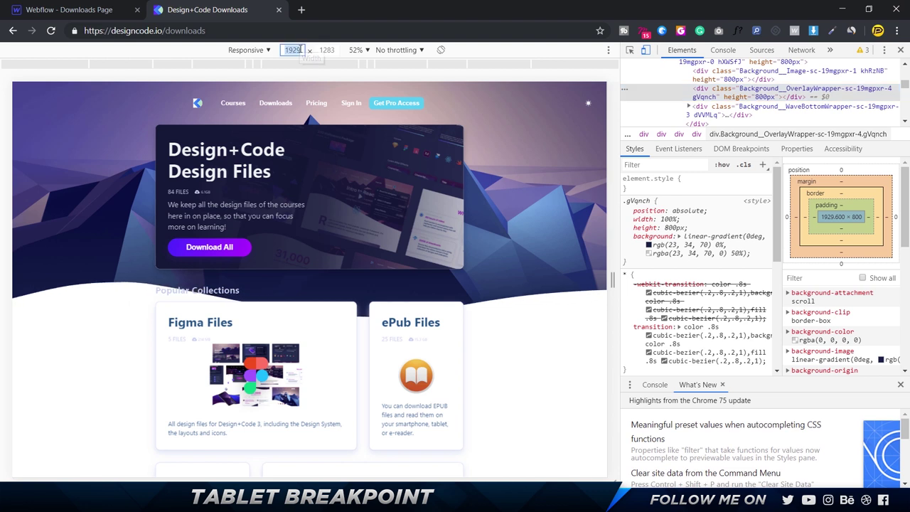
{"action": "key", "text": "BackSpace"}
{"action": "type", "text": "0"}
{"action": "key", "text": "Tab"}
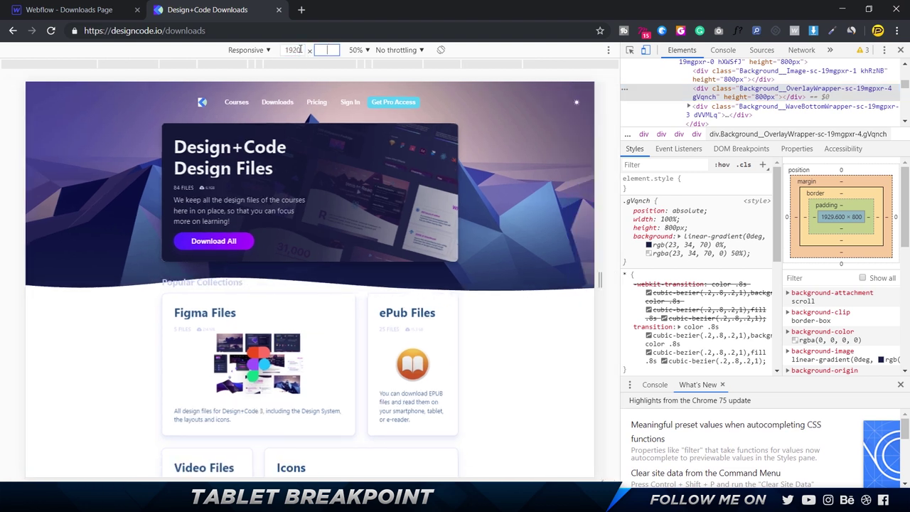
{"action": "key", "text": "BackSpace"}
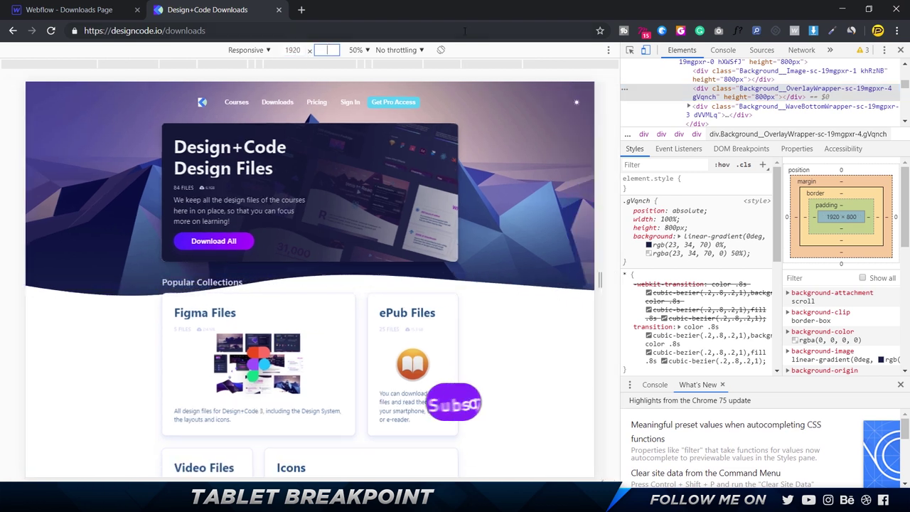
{"action": "type", "text": "1334"}
{"action": "key", "text": "Return"}
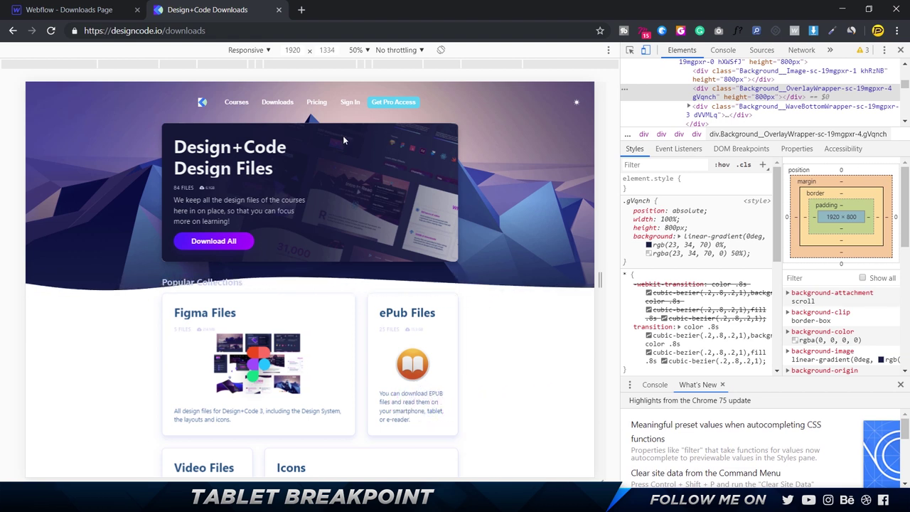
Step: Show the reference page at 2560 px wide and compare its hero area with the Webflow page in preview mode
{"action": "left_click", "coordinate": [63, 69]}
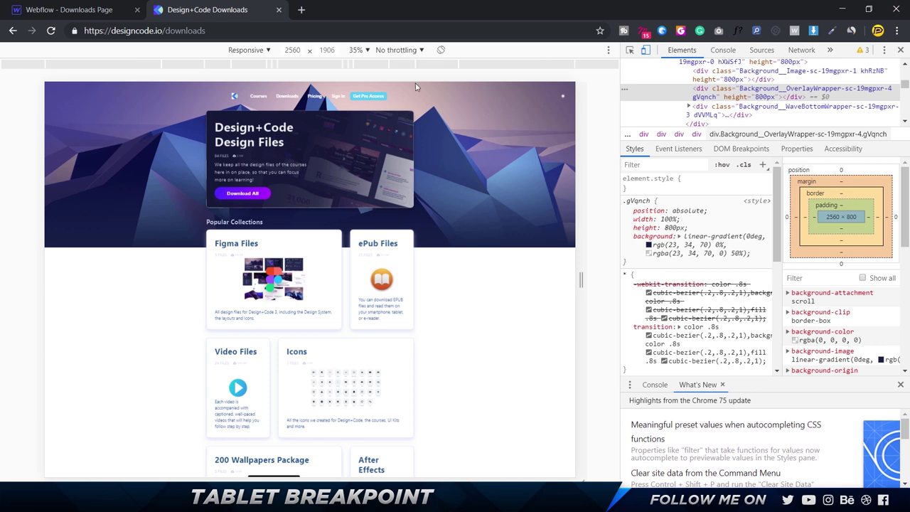
{"action": "left_click", "coordinate": [71, 12]}
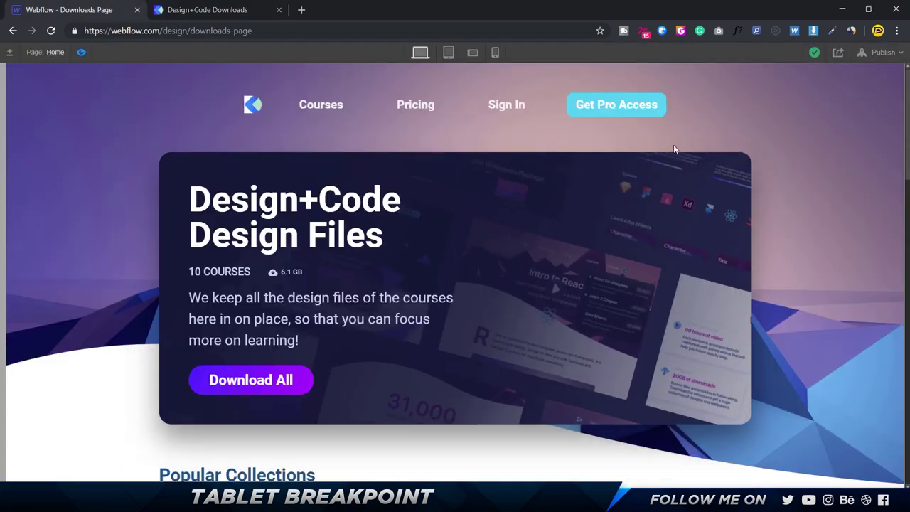
{"action": "scroll", "coordinate": [760, 153], "scroll_direction": "down", "scroll_amount": 5}
{"action": "scroll", "coordinate": [677, 148], "scroll_direction": "up", "scroll_amount": 5}
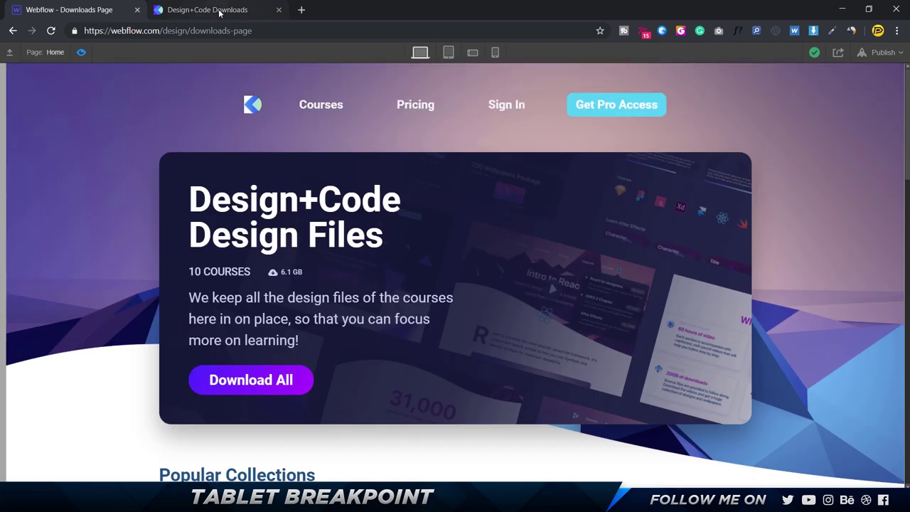
Step: Examine the reference page's collections and footer at 2560 px wide, comparing its footer columns with the Webflow footer
{"action": "left_click", "coordinate": [220, 12]}
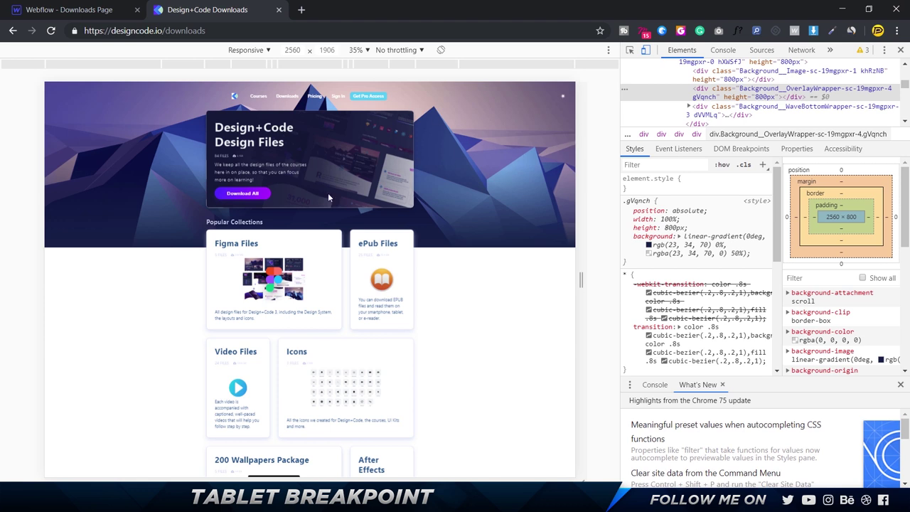
{"action": "scroll", "coordinate": [288, 224], "scroll_direction": "down", "scroll_amount": 5}
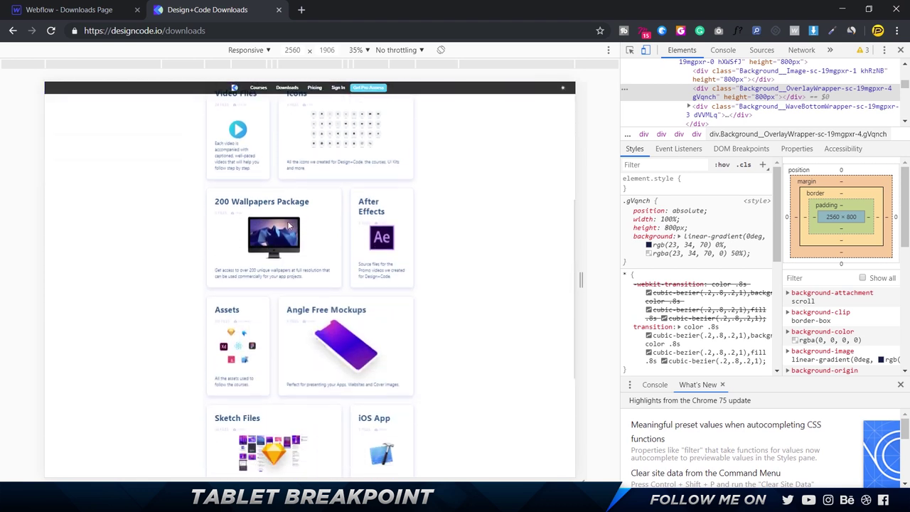
{"action": "scroll", "coordinate": [288, 225], "scroll_direction": "down", "scroll_amount": 4}
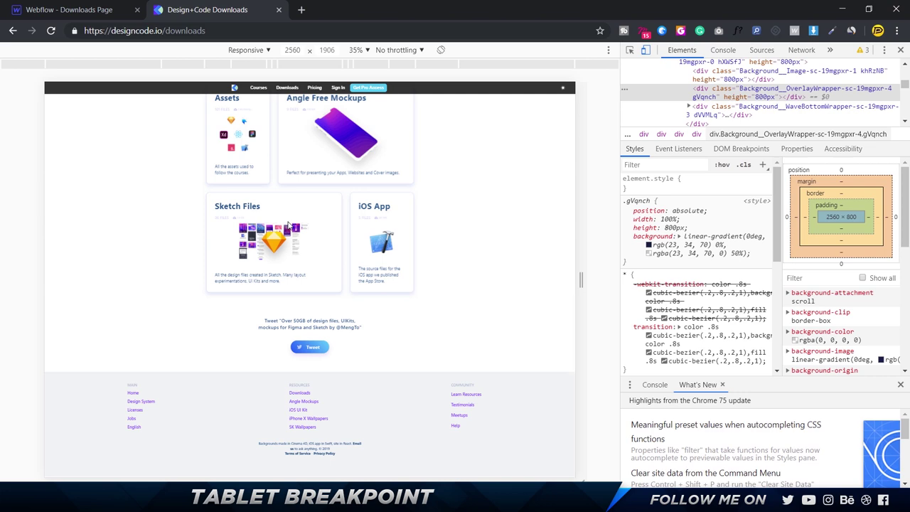
{"action": "scroll", "coordinate": [288, 225], "scroll_direction": "up", "scroll_amount": 6}
{"action": "scroll", "coordinate": [288, 225], "scroll_direction": "down", "scroll_amount": 6}
{"action": "scroll", "coordinate": [287, 224], "scroll_direction": "down", "scroll_amount": 1}
{"action": "left_click", "coordinate": [54, 10]}
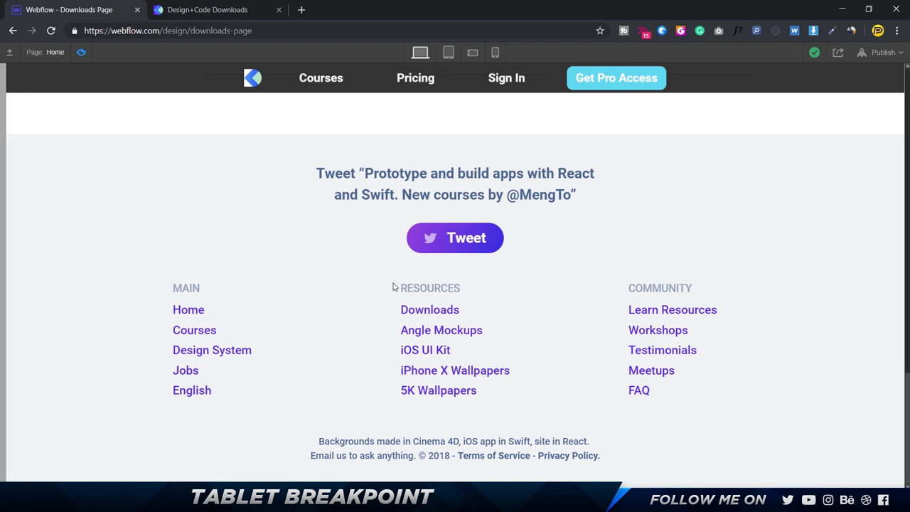
{"action": "key", "text": "ctrl+Tab"}
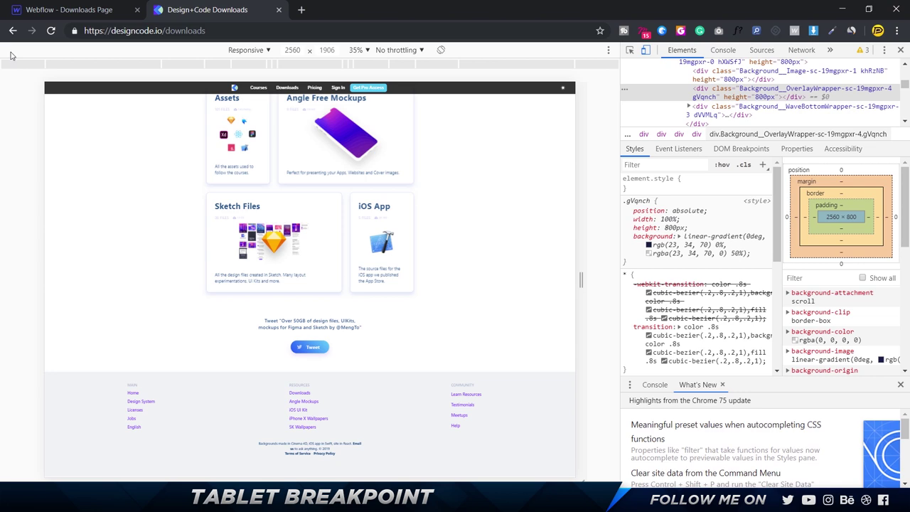
{"action": "key", "text": "ctrl+Tab"}
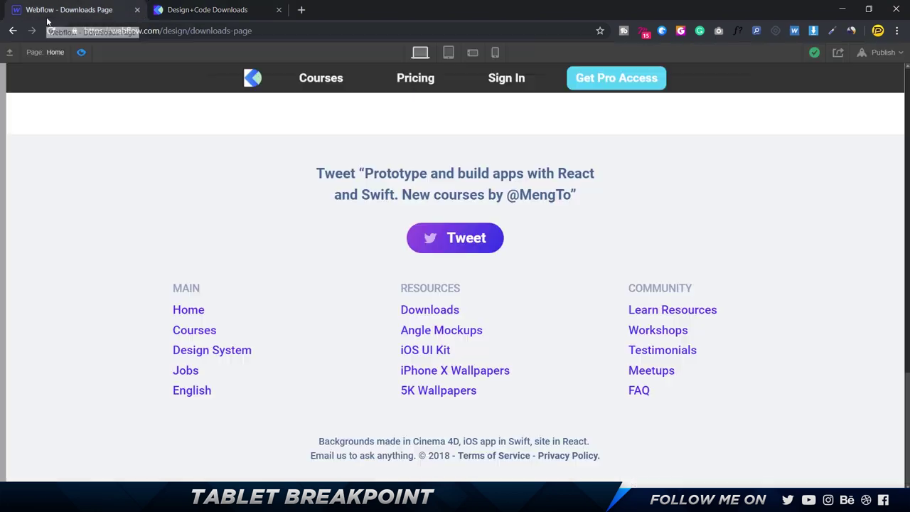
Step: Exit the preview of the Webflow page and set the Footer Grid's width to 75 VW
{"action": "left_click", "coordinate": [83, 53]}
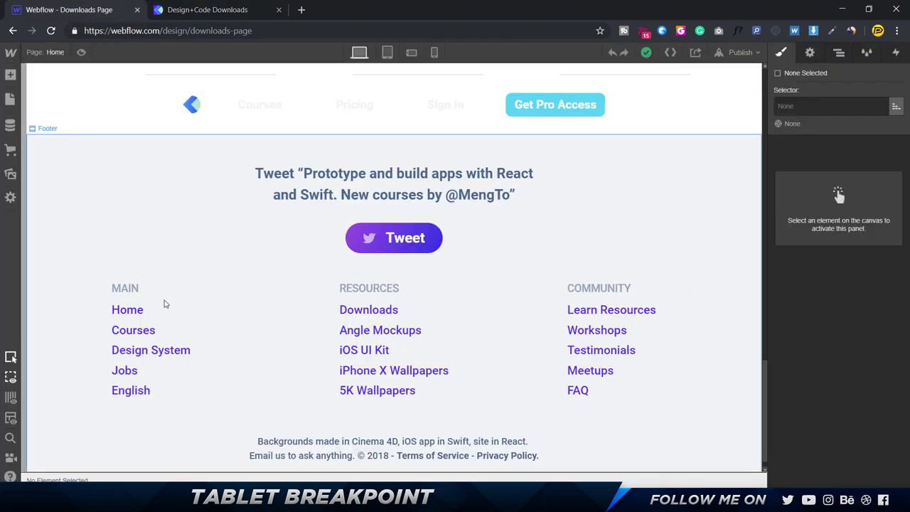
{"action": "left_click", "coordinate": [168, 314]}
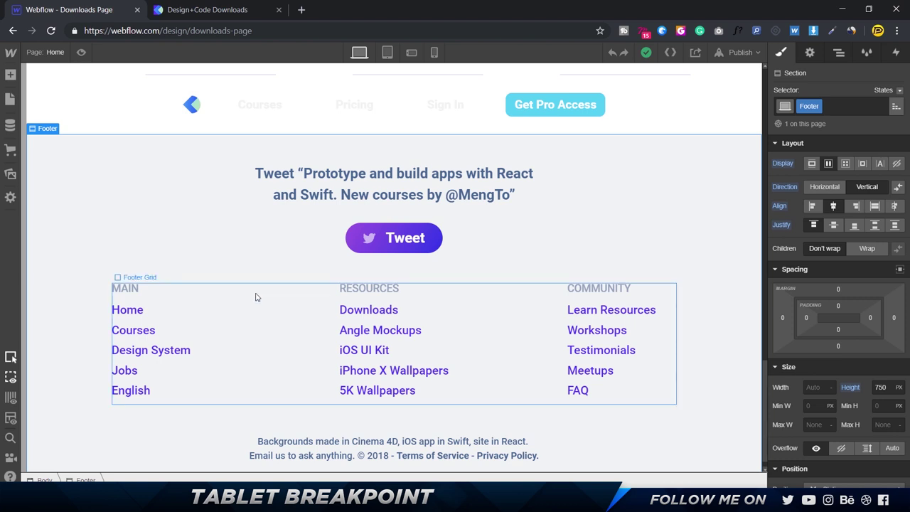
{"action": "left_click", "coordinate": [257, 297]}
{"action": "scroll", "coordinate": [835, 322], "scroll_direction": "down", "scroll_amount": 3}
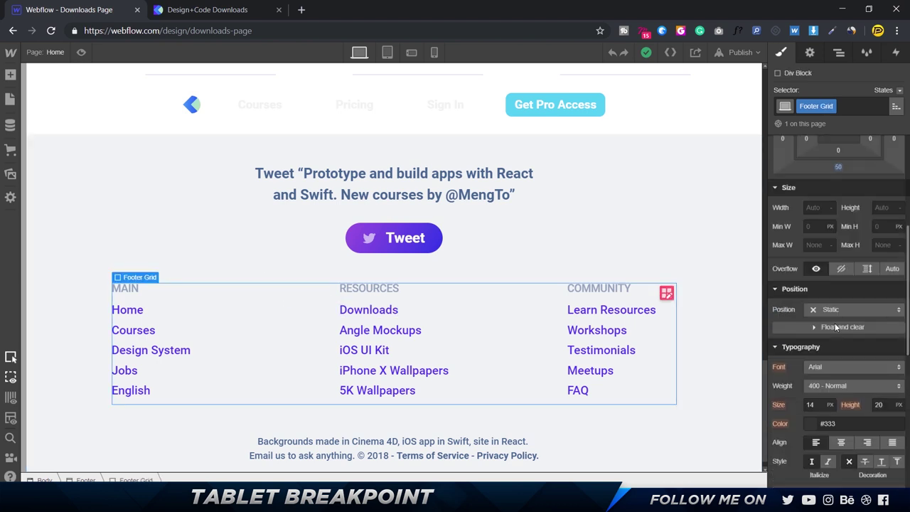
{"action": "left_click", "coordinate": [811, 207]}
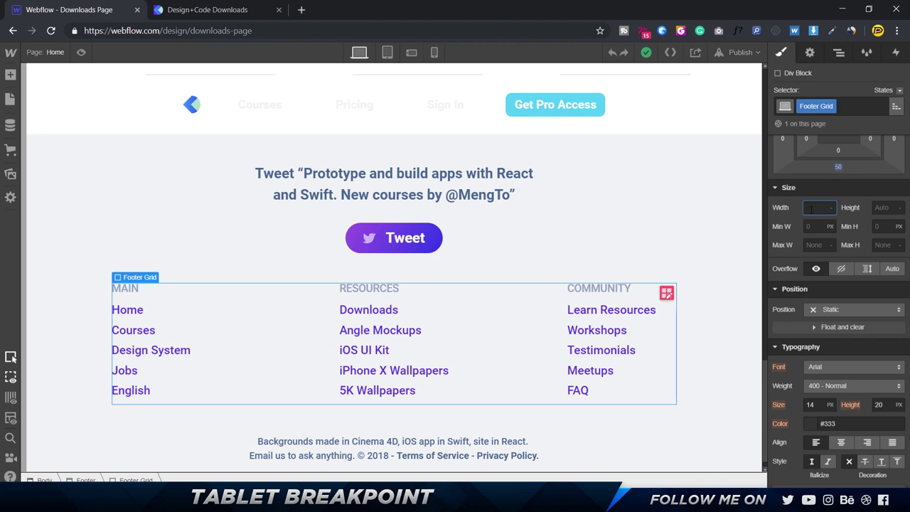
{"action": "type", "text": "75vw"}
{"action": "key", "text": "Return"}
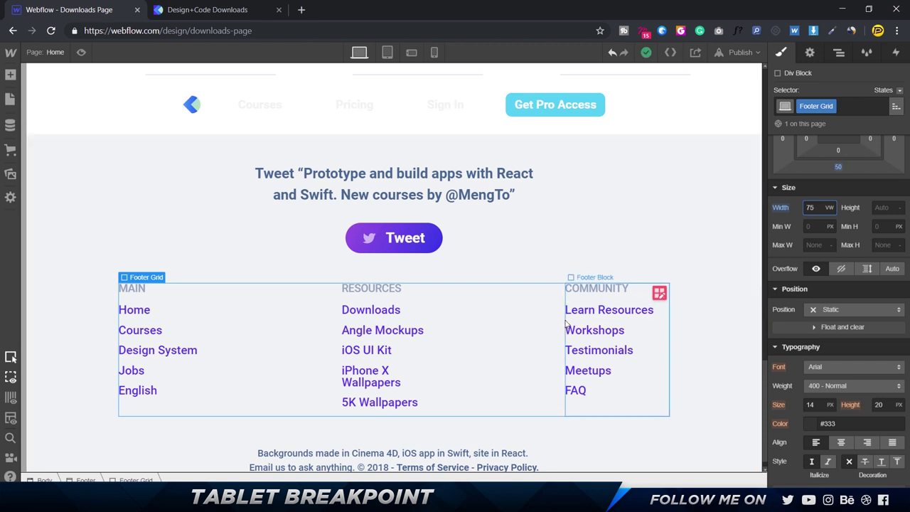
Step: Change the Footer Grid's width to 85 VW
{"action": "key", "text": "BackSpace"}
{"action": "key", "text": "BackSpace"}
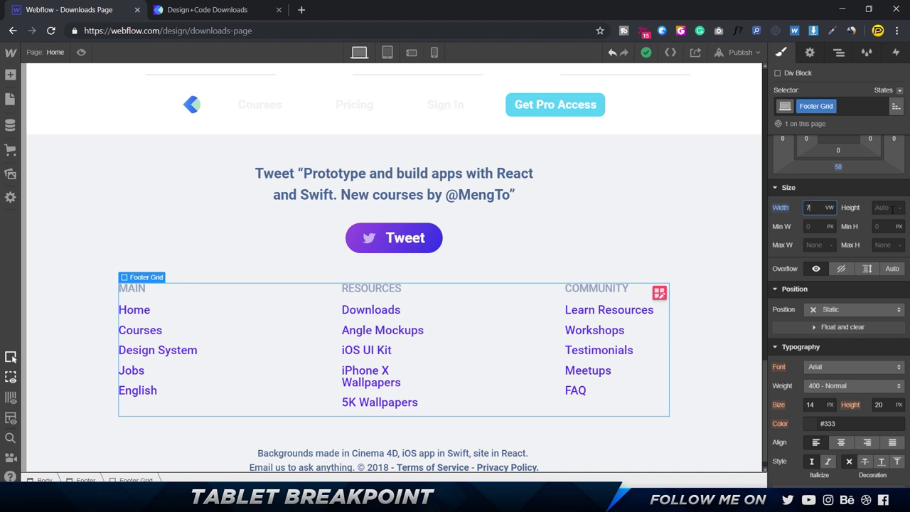
{"action": "type", "text": "85"}
{"action": "key", "text": "Return"}
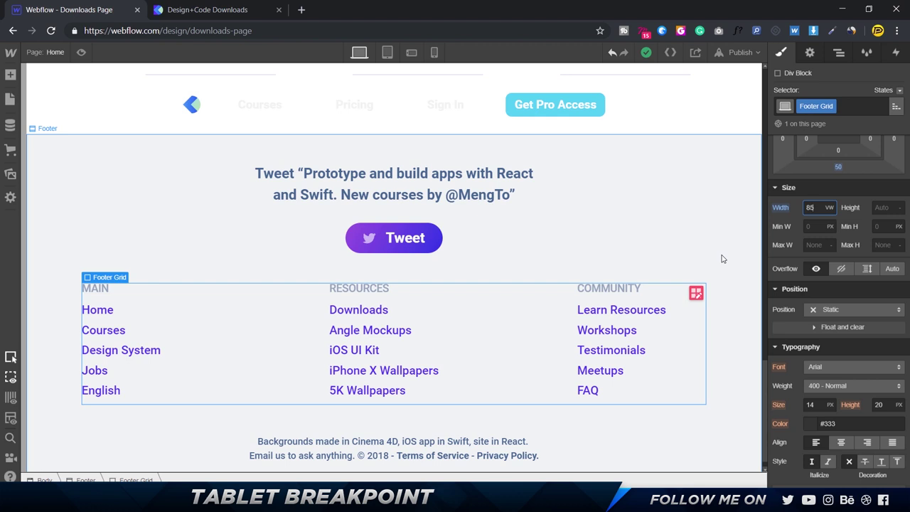
Step: Reset the Footer Grid's width to its default Auto value
{"action": "right_click", "coordinate": [781, 209]}
{"action": "left_click", "coordinate": [784, 208]}
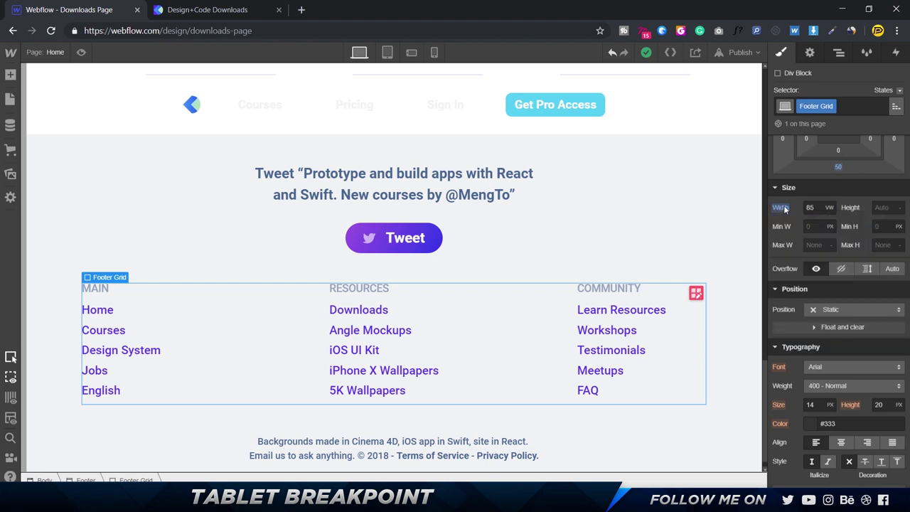
{"action": "left_click", "coordinate": [780, 213]}
{"action": "left_click", "coordinate": [793, 225]}
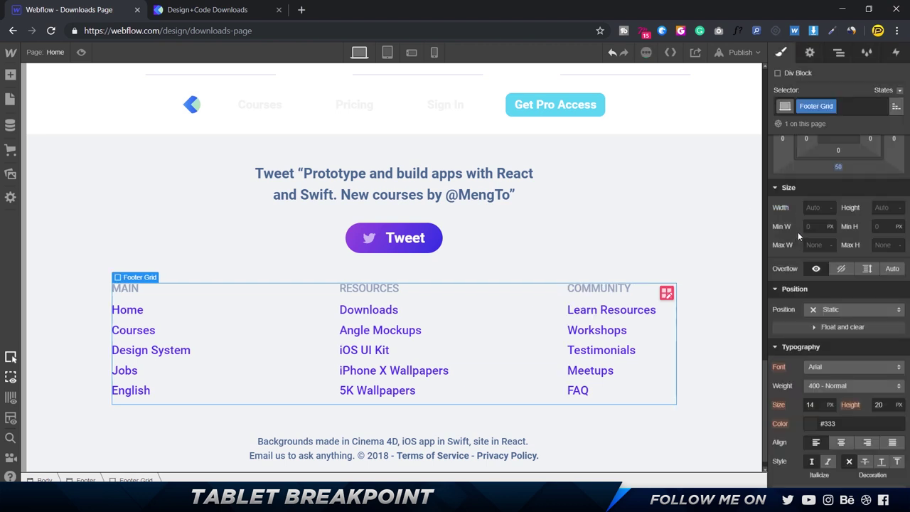
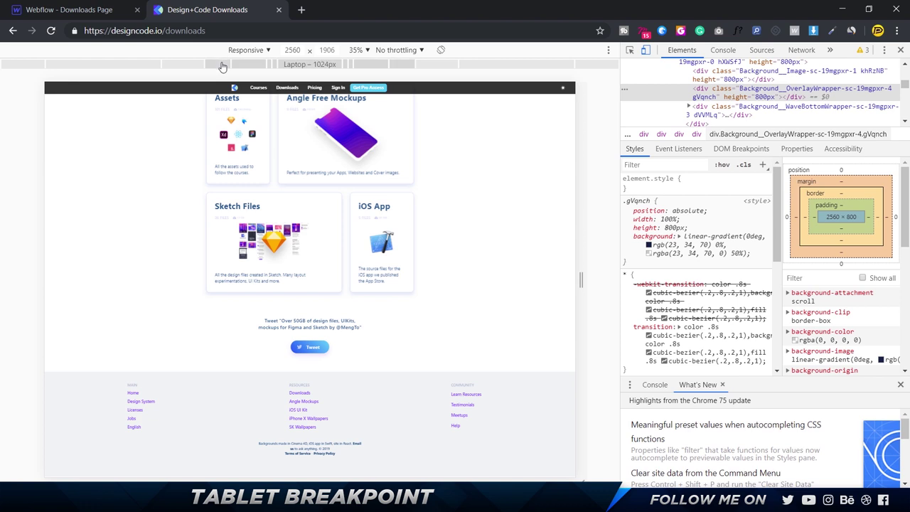
Step: Show the reference page at the 768 px tablet width and examine its header, hero and two-column collection cards
{"action": "left_click", "coordinate": [258, 64]}
{"action": "scroll", "coordinate": [275, 186], "scroll_direction": "up", "scroll_amount": 10}
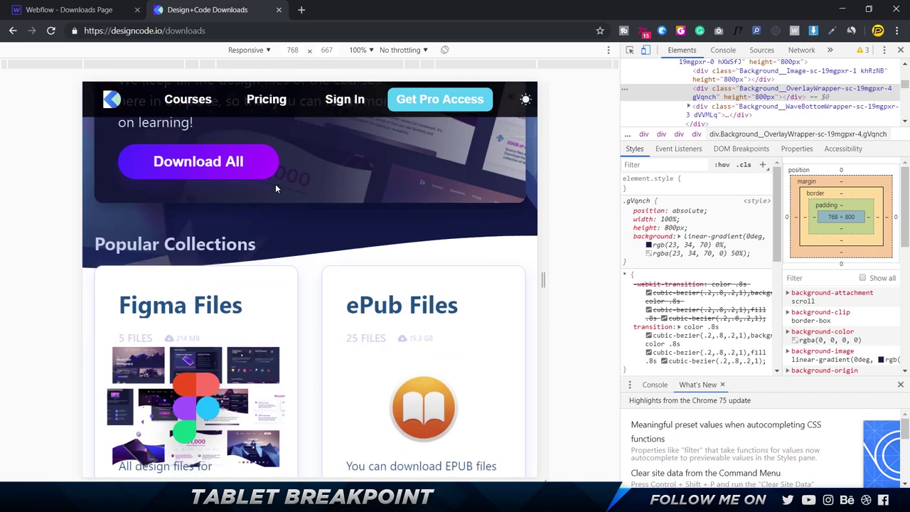
{"action": "scroll", "coordinate": [275, 183], "scroll_direction": "up", "scroll_amount": 3}
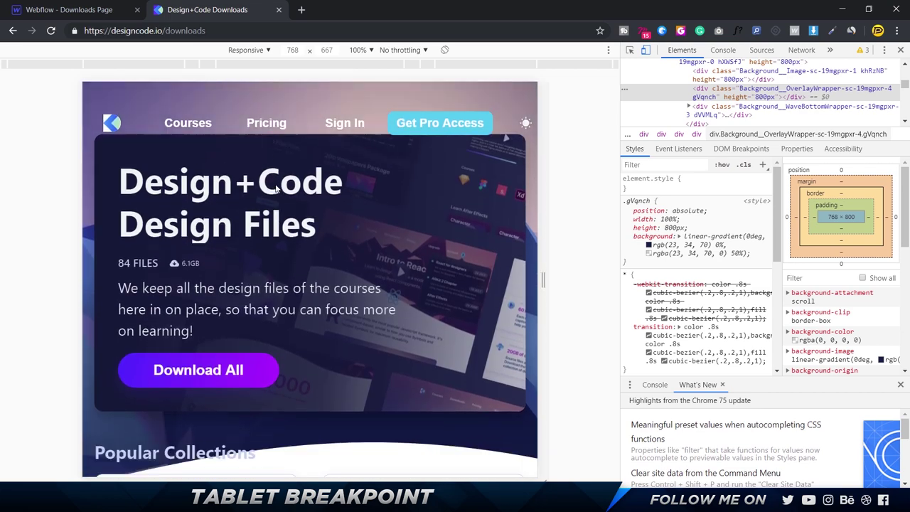
{"action": "scroll", "coordinate": [275, 184], "scroll_direction": "down", "scroll_amount": 7}
{"action": "scroll", "coordinate": [275, 186], "scroll_direction": "up", "scroll_amount": 5}
{"action": "scroll", "coordinate": [275, 186], "scroll_direction": "down", "scroll_amount": 3}
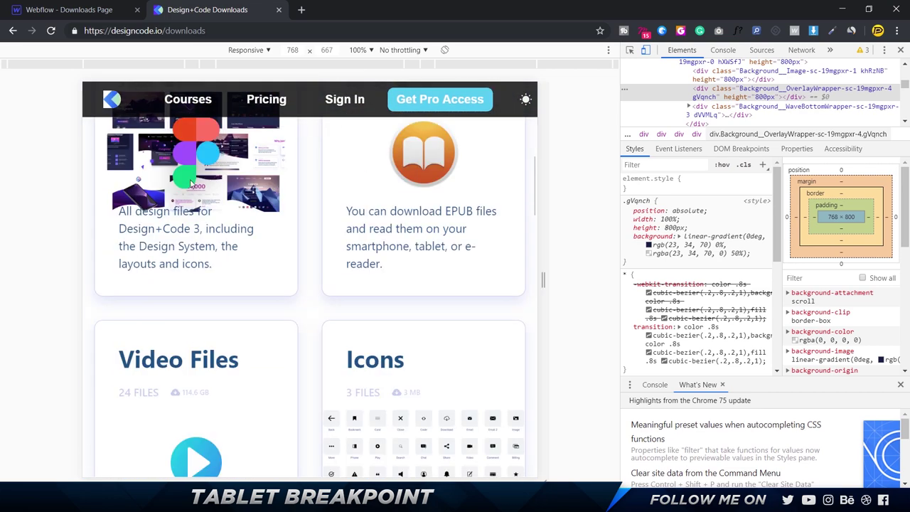
{"action": "scroll", "coordinate": [261, 260], "scroll_direction": "down", "scroll_amount": 7}
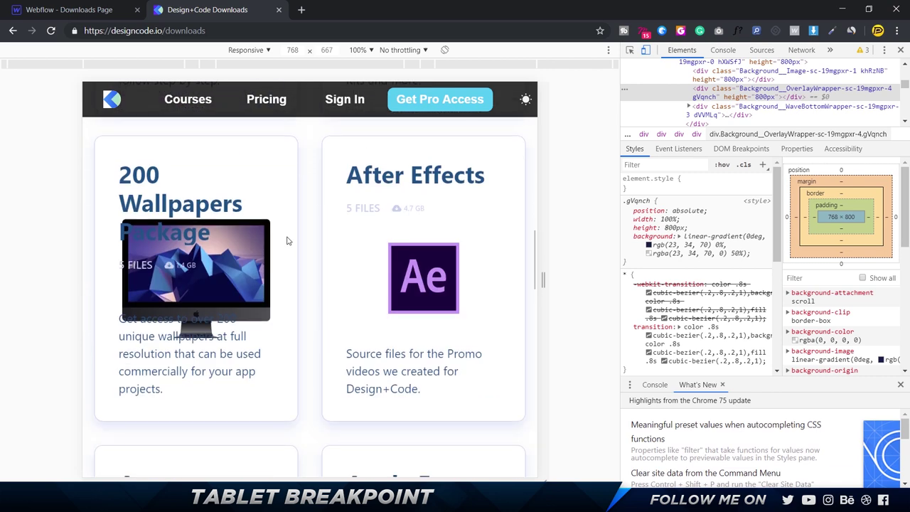
{"action": "scroll", "coordinate": [308, 206], "scroll_direction": "down", "scroll_amount": 8}
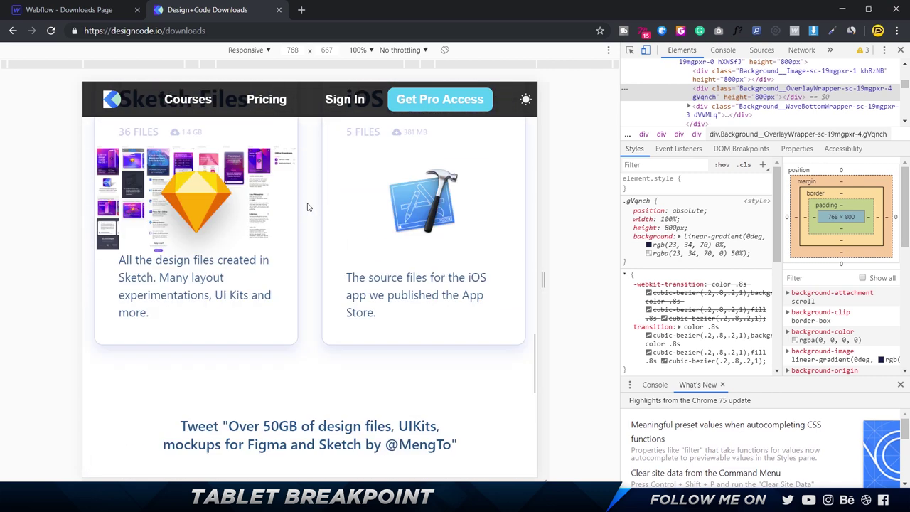
Step: Examine the lower part of the reference page, covering the collection cards, Tweet section and footer link columns
{"action": "scroll", "coordinate": [307, 207], "scroll_direction": "down", "scroll_amount": 7}
{"action": "scroll", "coordinate": [307, 207], "scroll_direction": "up", "scroll_amount": 7}
{"action": "scroll", "coordinate": [308, 207], "scroll_direction": "down", "scroll_amount": 4}
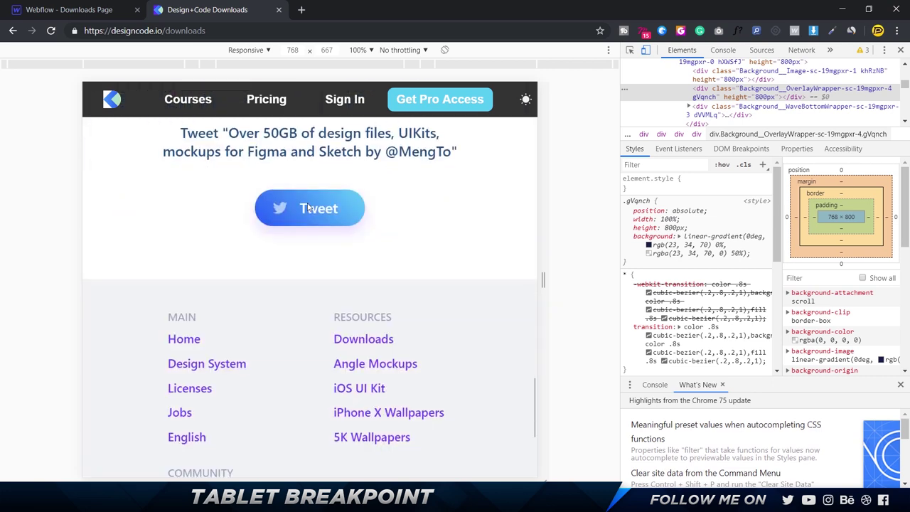
{"action": "scroll", "coordinate": [308, 207], "scroll_direction": "down", "scroll_amount": 2}
{"action": "scroll", "coordinate": [211, 331], "scroll_direction": "down", "scroll_amount": 2}
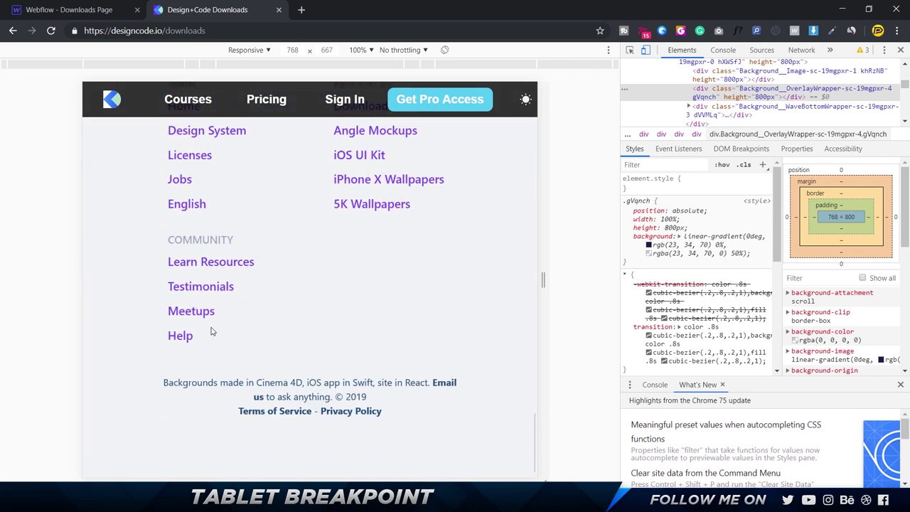
Step: Switch to the Webflow page's tablet breakpoint and examine how the header and hero fit, checking against the reference page
{"action": "left_click", "coordinate": [69, 10]}
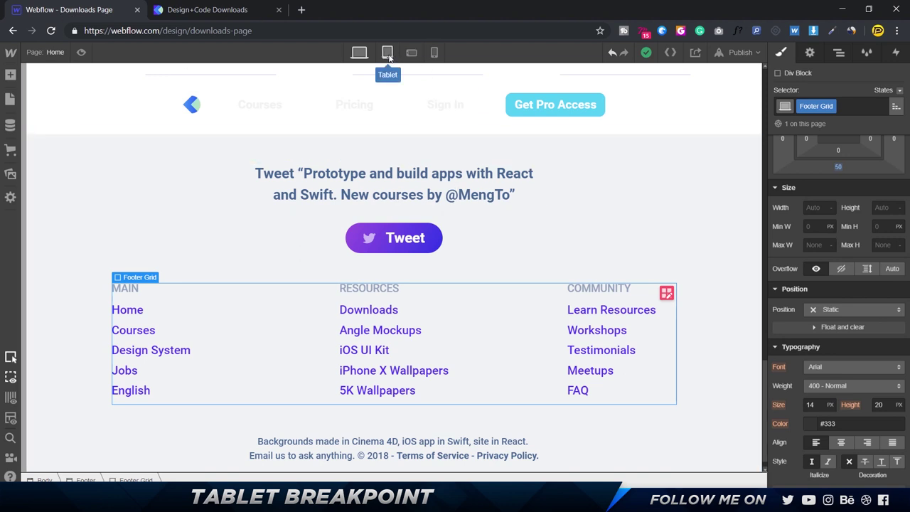
{"action": "left_click", "coordinate": [387, 53]}
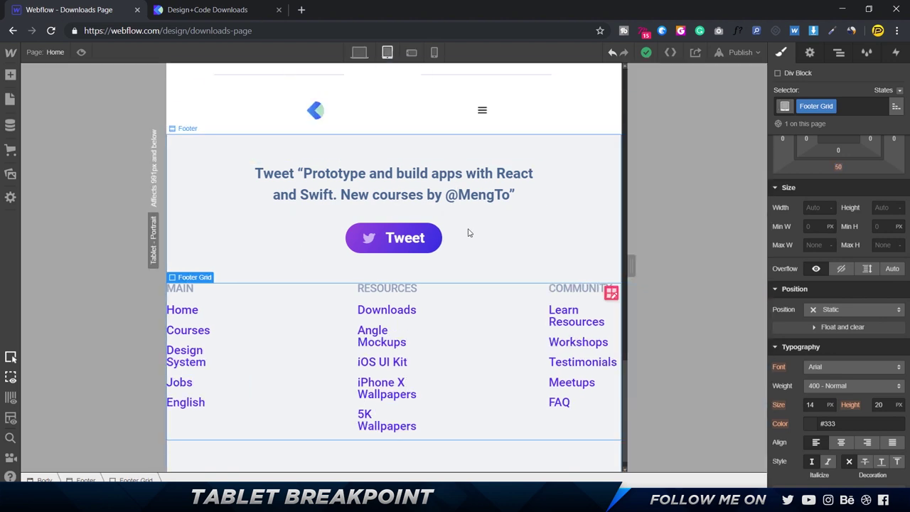
{"action": "scroll", "coordinate": [468, 232], "scroll_direction": "up", "scroll_amount": 15}
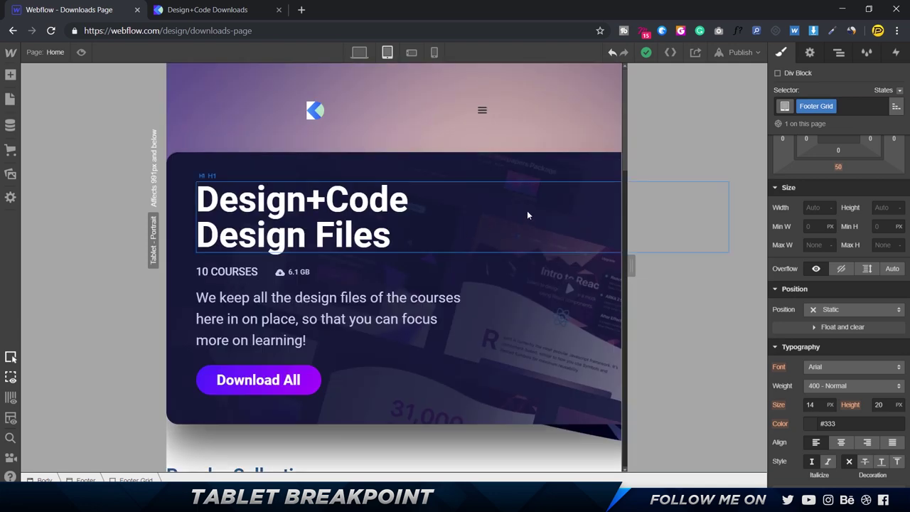
{"action": "scroll", "coordinate": [527, 210], "scroll_direction": "right", "scroll_amount": 3}
{"action": "scroll", "coordinate": [526, 210], "scroll_direction": "left", "scroll_amount": 3}
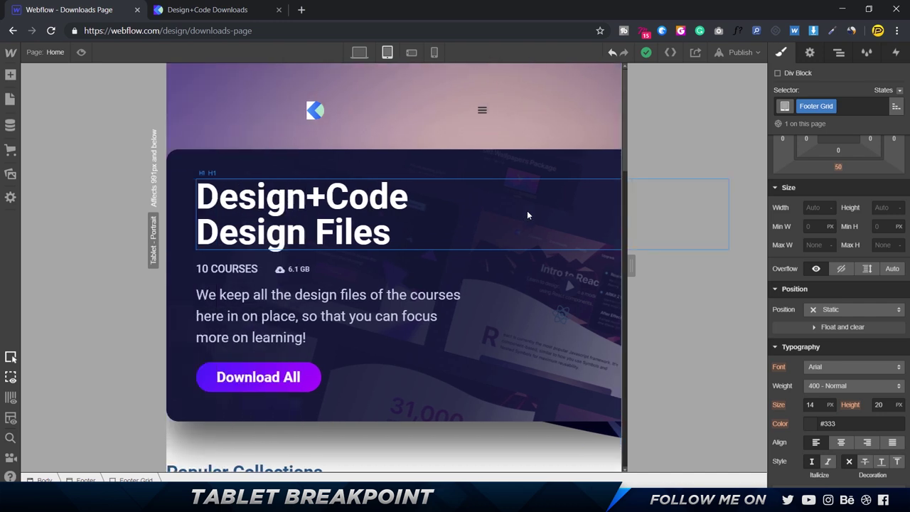
{"action": "scroll", "coordinate": [526, 210], "scroll_direction": "right", "scroll_amount": 3}
{"action": "scroll", "coordinate": [526, 210], "scroll_direction": "left", "scroll_amount": 3}
{"action": "left_click", "coordinate": [194, 15]}
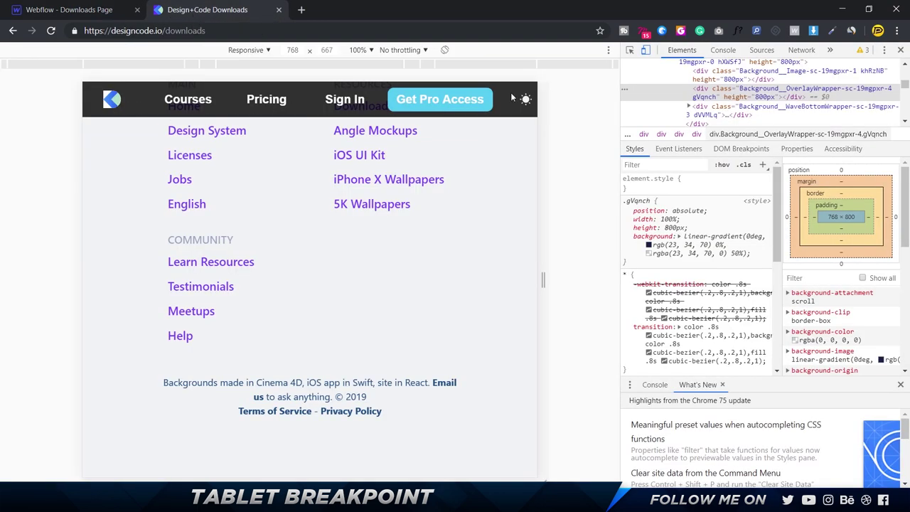
{"action": "left_click", "coordinate": [89, 10]}
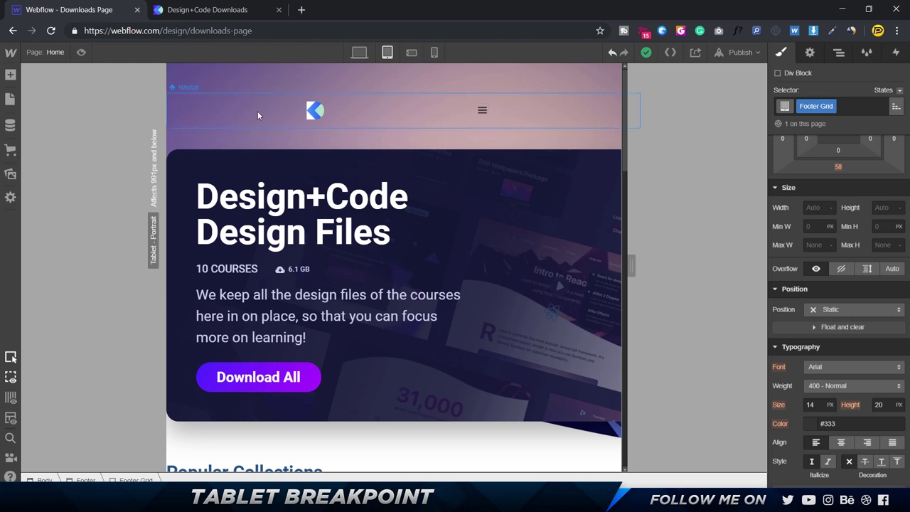
Step: Compare the phone landscape and phone portrait layouts with the tablet layout, ending on the tablet breakpoint
{"action": "left_click", "coordinate": [410, 54]}
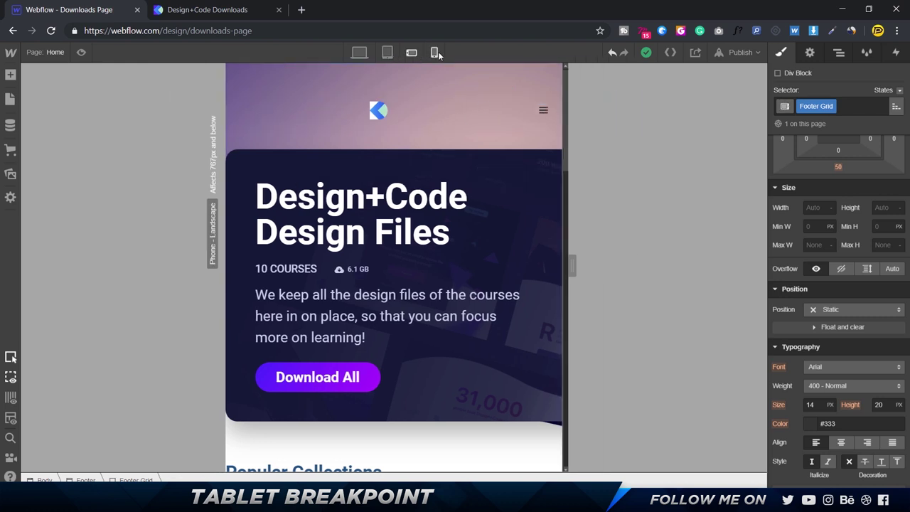
{"action": "left_click", "coordinate": [434, 53]}
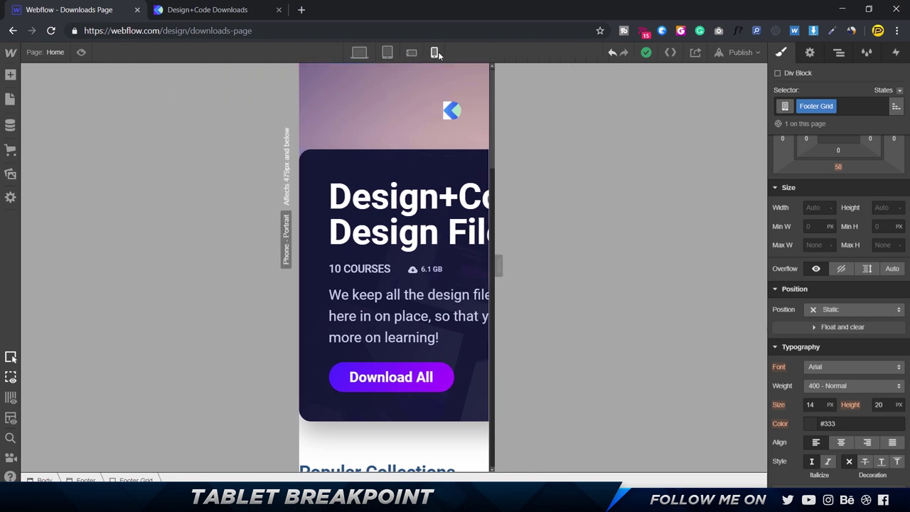
{"action": "left_click", "coordinate": [387, 55]}
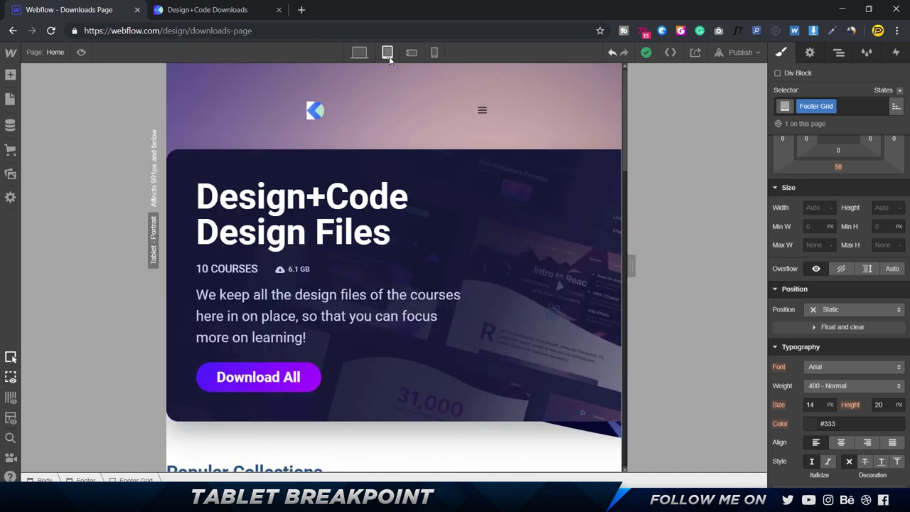
{"action": "left_click", "coordinate": [410, 54]}
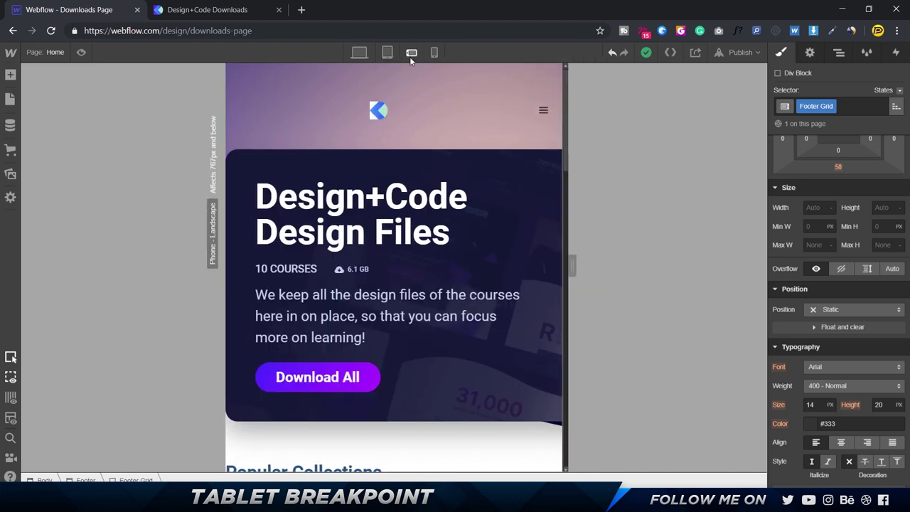
{"action": "left_click", "coordinate": [387, 54]}
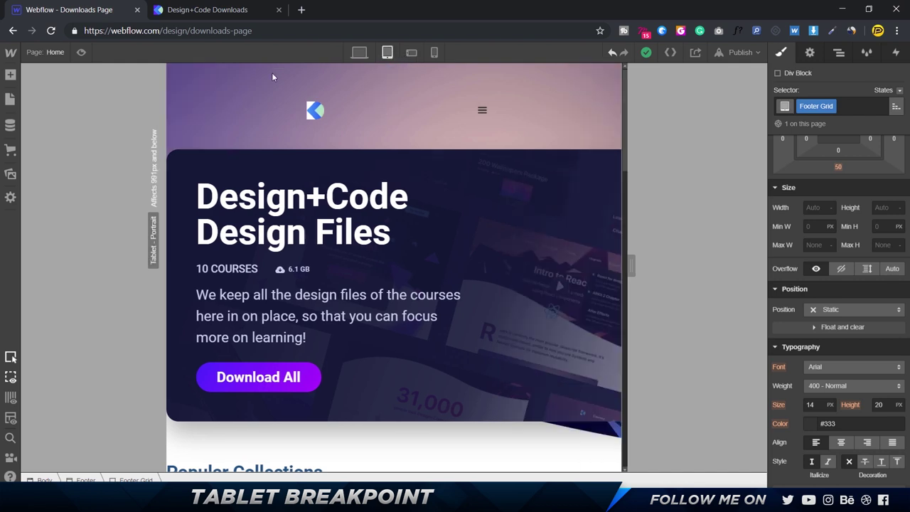
Step: Set the Navbar's menu icon to appear only for Phone (L) and below
{"action": "left_click", "coordinate": [262, 109]}
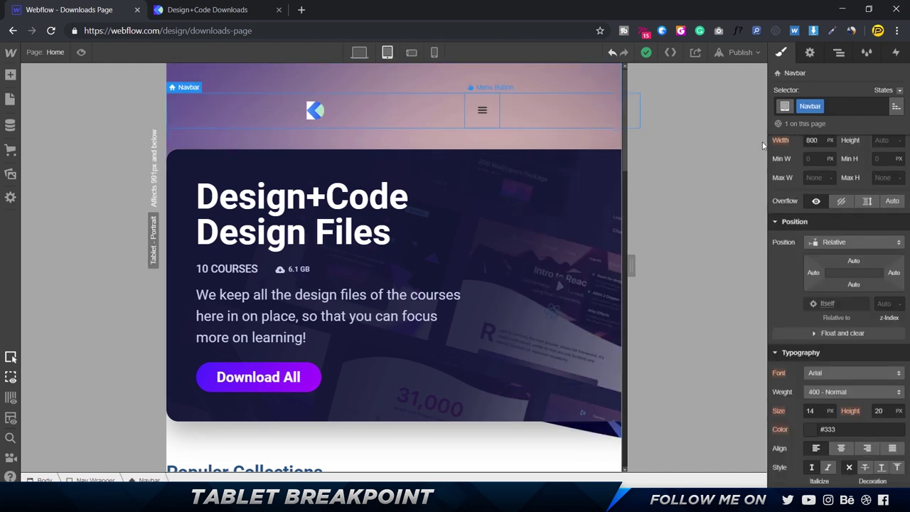
{"action": "left_click", "coordinate": [809, 54]}
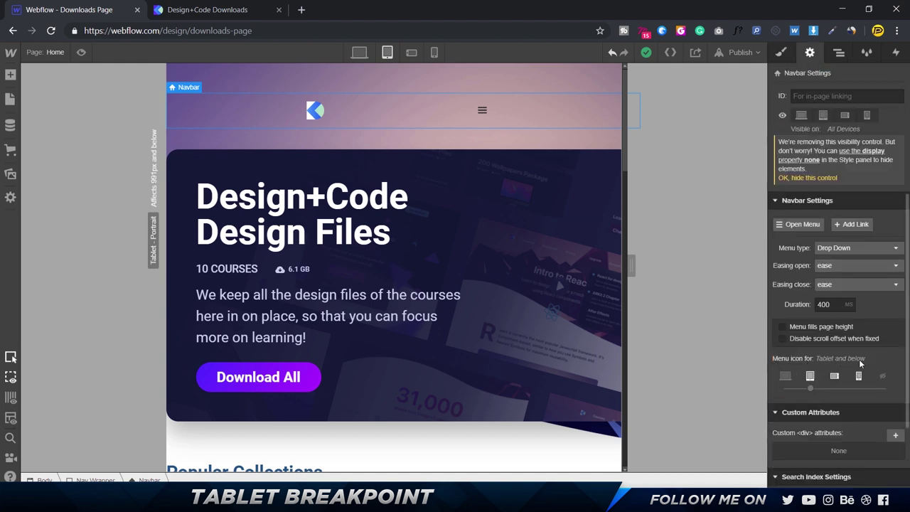
{"action": "left_click", "coordinate": [810, 387]}
{"action": "mouse_move", "coordinate": [830, 387]}
{"action": "left_mouse_down"}
{"action": "mouse_move", "coordinate": [840, 386]}
{"action": "mouse_move", "coordinate": [812, 386]}
{"action": "mouse_move", "coordinate": [835, 389]}
{"action": "left_mouse_up"}
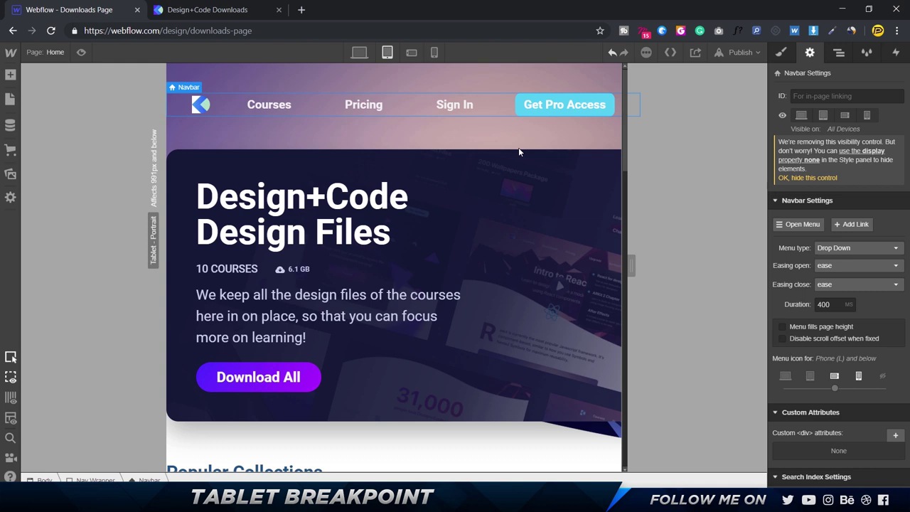
Step: Compare the Webflow header at desktop and tablet breakpoints with the header of the reference page
{"action": "left_click", "coordinate": [358, 52]}
{"action": "left_click", "coordinate": [387, 52]}
{"action": "left_click", "coordinate": [191, 10]}
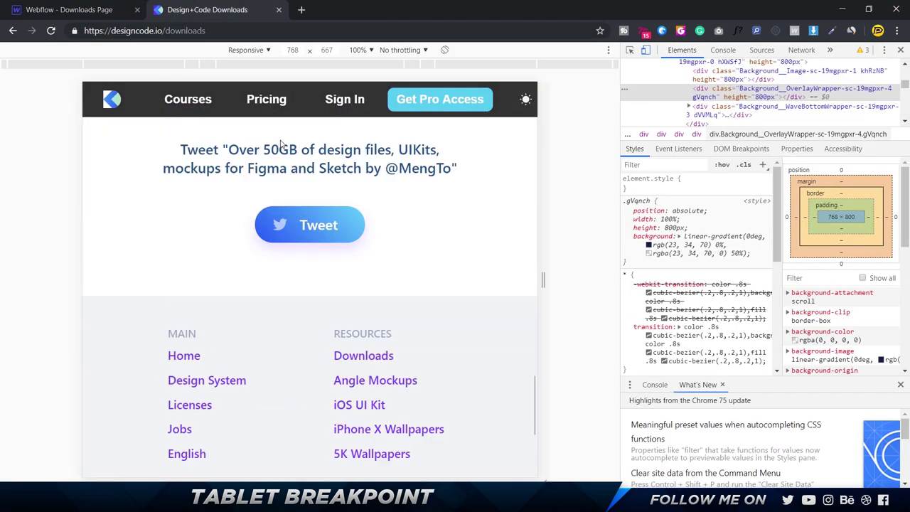
{"action": "scroll", "coordinate": [280, 143], "scroll_direction": "up", "scroll_amount": 15}
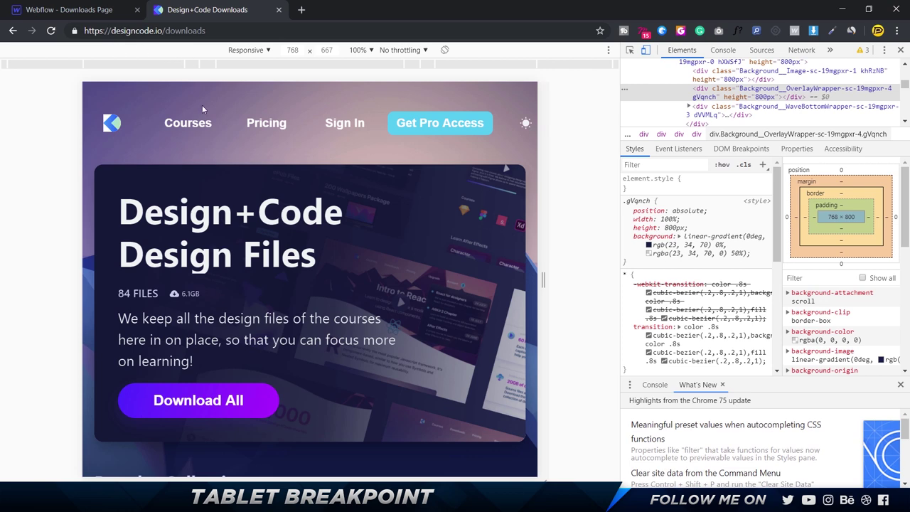
{"action": "left_click", "coordinate": [74, 10]}
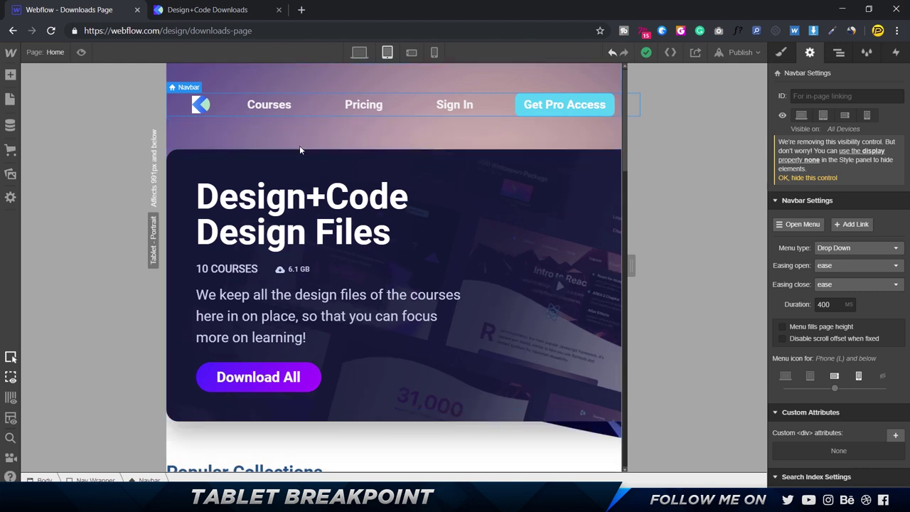
Step: Resize the tablet canvas to check how the navigation and hero respond to narrower widths
{"action": "left_click", "coordinate": [443, 77]}
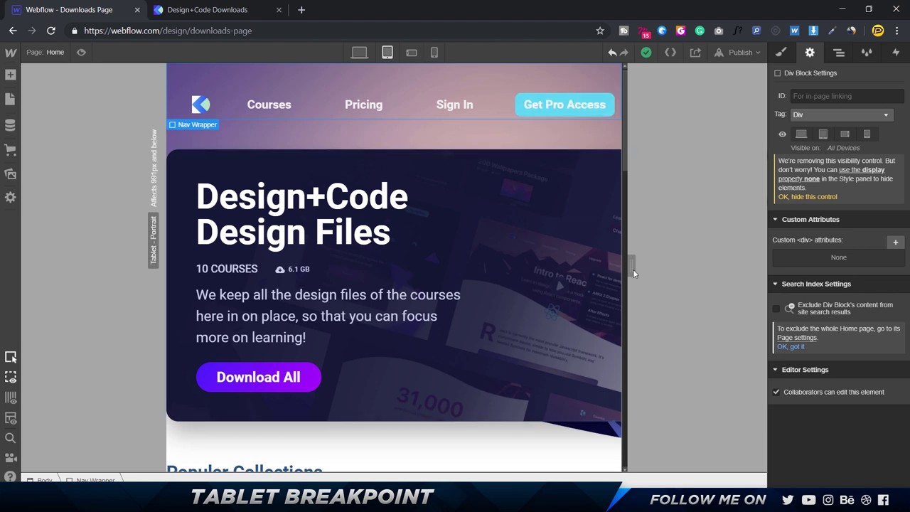
{"action": "left_click_drag", "start_coordinate": [629, 264], "coordinate": [609, 273]}
{"action": "mouse_move", "coordinate": [630, 265]}
{"action": "left_mouse_down"}
{"action": "mouse_move", "coordinate": [654, 260]}
{"action": "mouse_move", "coordinate": [591, 265]}
{"action": "mouse_move", "coordinate": [787, 270]}
{"action": "mouse_move", "coordinate": [630, 266]}
{"action": "left_mouse_up"}
{"action": "left_click_drag", "start_coordinate": [524, 293], "coordinate": [538, 306]}
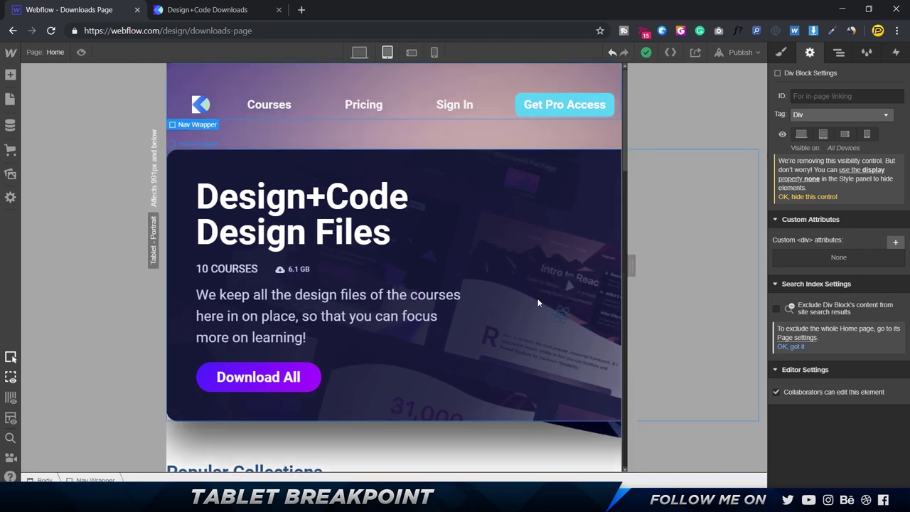
{"action": "left_click", "coordinate": [172, 108]}
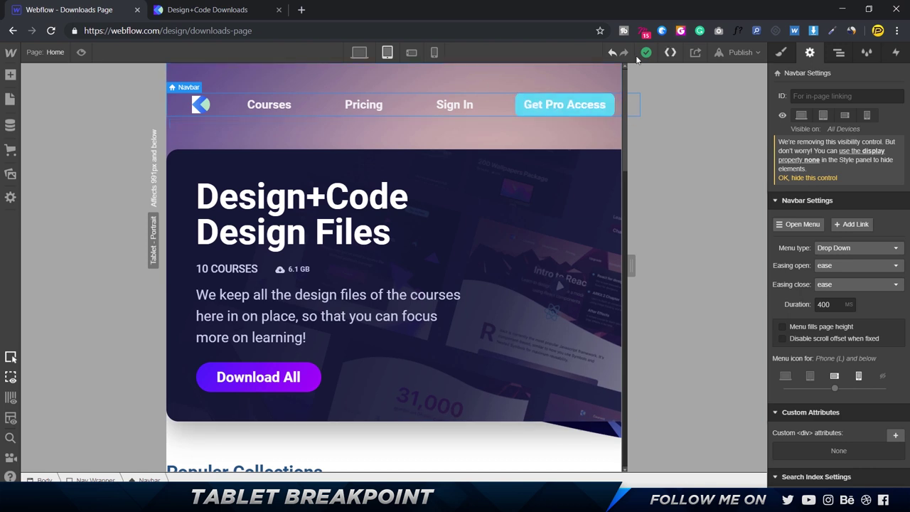
{"action": "left_click", "coordinate": [780, 52]}
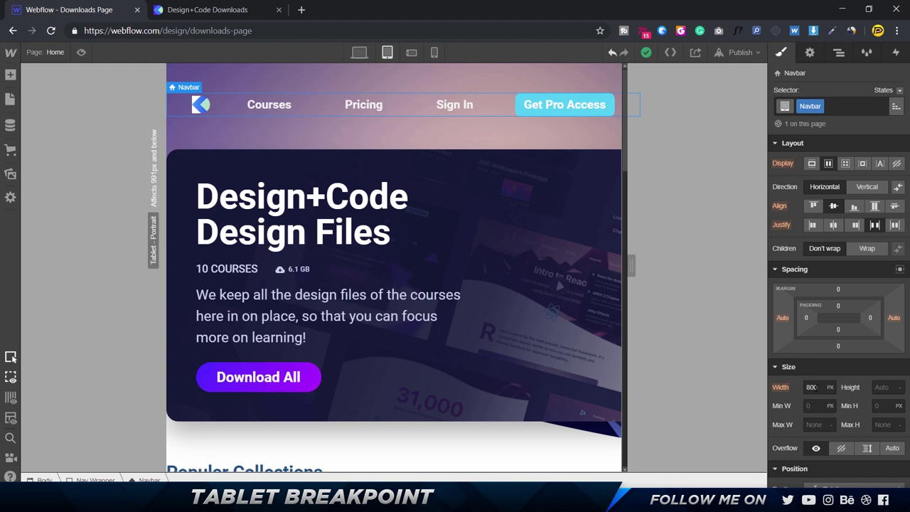
{"action": "left_click", "coordinate": [811, 386]}
{"action": "type", "text": "auto"}
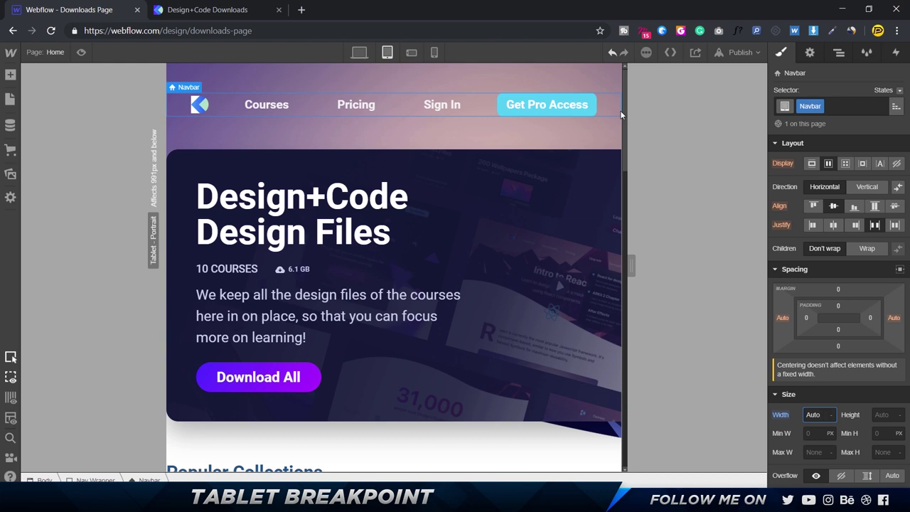
{"action": "mouse_move", "coordinate": [631, 266]}
{"action": "left_mouse_down"}
{"action": "mouse_move", "coordinate": [746, 269]}
{"action": "mouse_move", "coordinate": [616, 262]}
{"action": "mouse_move", "coordinate": [708, 262]}
{"action": "mouse_move", "coordinate": [629, 264]}
{"action": "left_mouse_up"}
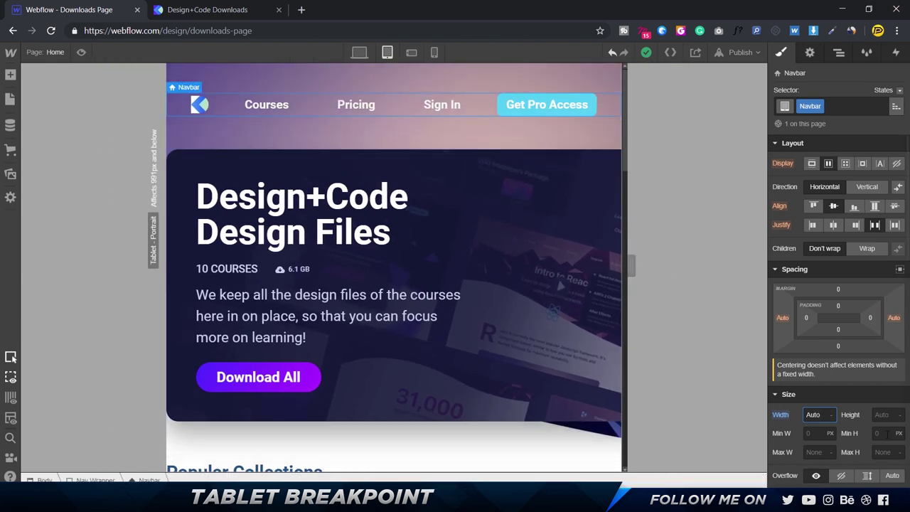
{"action": "left_click", "coordinate": [820, 417]}
{"action": "type", "text": "1"}
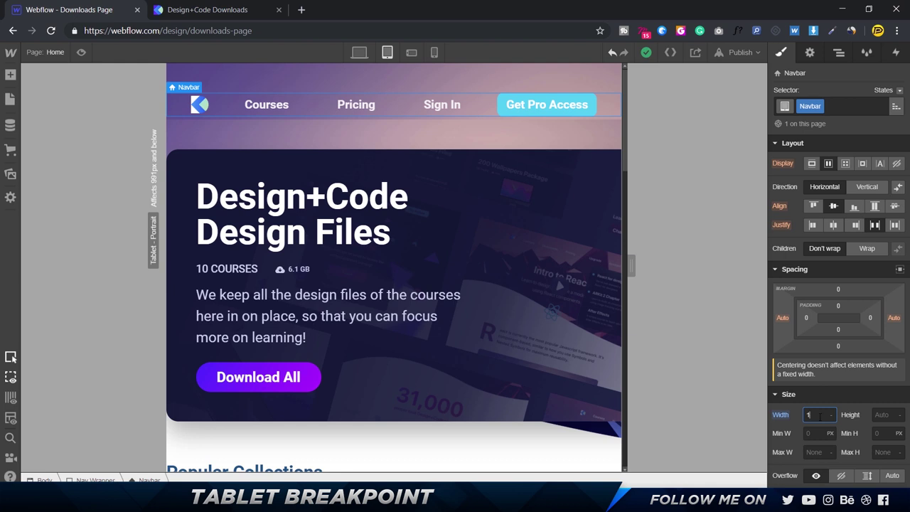
{"action": "type", "text": "00%"}
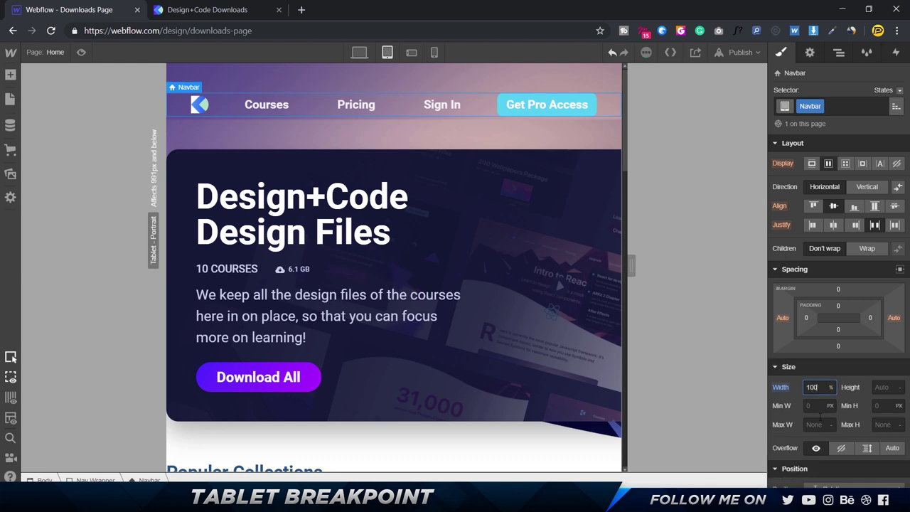
{"action": "mouse_move", "coordinate": [629, 265]}
{"action": "left_mouse_down"}
{"action": "mouse_move", "coordinate": [697, 270]}
{"action": "mouse_move", "coordinate": [630, 265]}
{"action": "left_mouse_up"}
Step: Try Navbar widths of 80% and 90% on tablet and test the latter by resizing the canvas
{"action": "left_click", "coordinate": [783, 387]}
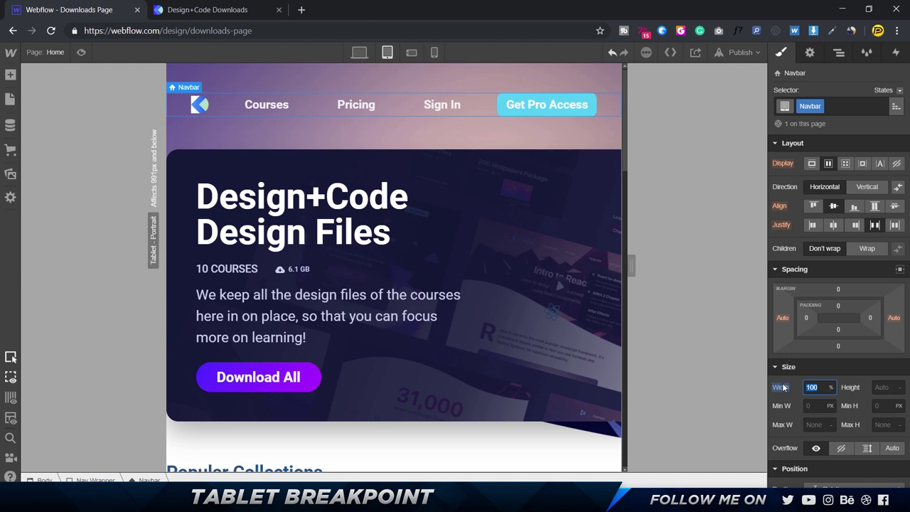
{"action": "type", "text": "80"}
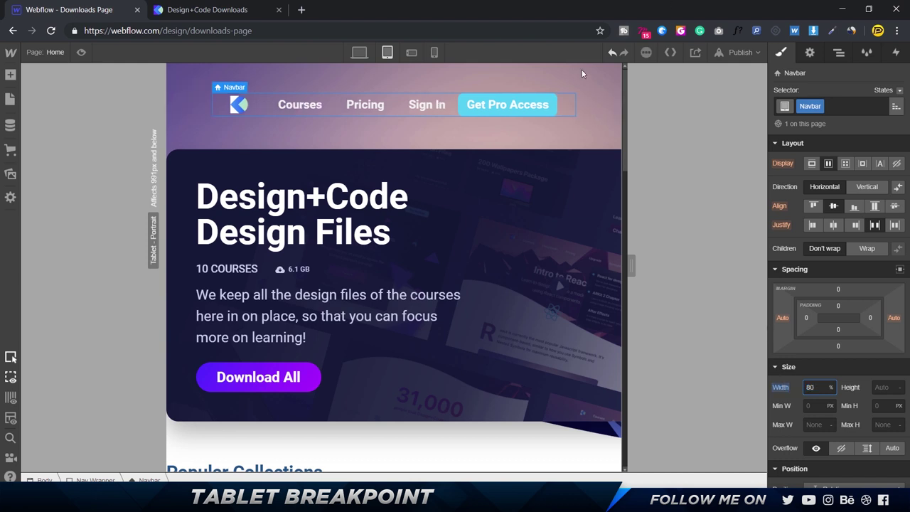
{"action": "double_click", "coordinate": [822, 385]}
{"action": "type", "text": "90"}
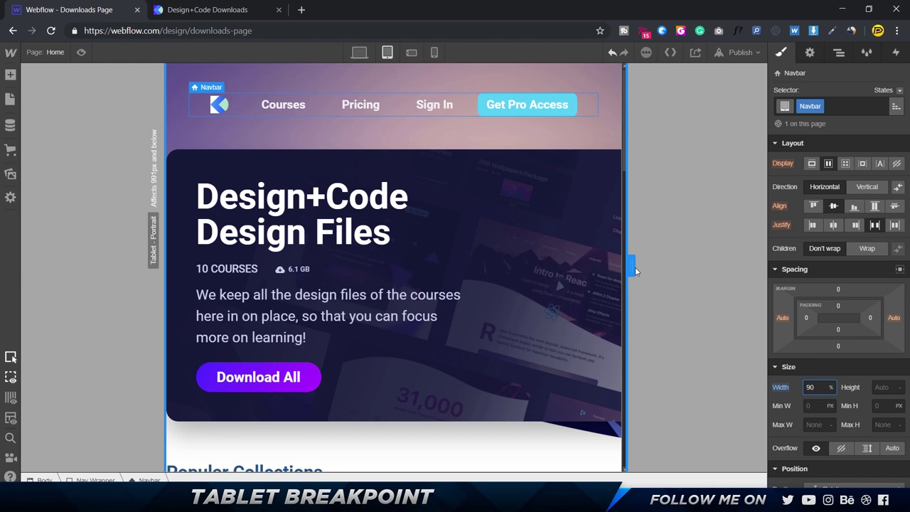
{"action": "mouse_move", "coordinate": [634, 270]}
{"action": "left_mouse_down"}
{"action": "mouse_move", "coordinate": [650, 263]}
{"action": "mouse_move", "coordinate": [711, 277]}
{"action": "mouse_move", "coordinate": [674, 280]}
{"action": "mouse_move", "coordinate": [693, 278]}
{"action": "mouse_move", "coordinate": [631, 267]}
{"action": "left_mouse_up"}
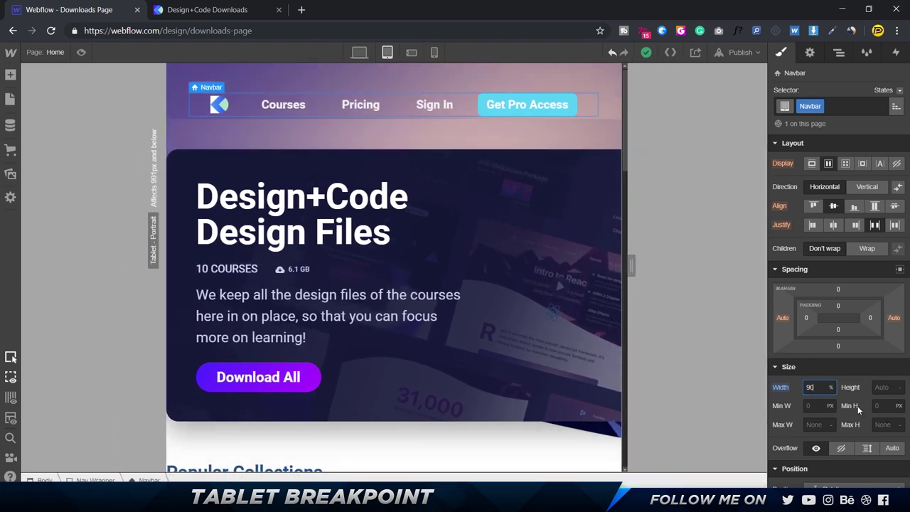
{"action": "key", "text": "ctrl+a"}
{"action": "type", "text": "100"}
{"action": "key", "text": "Return"}
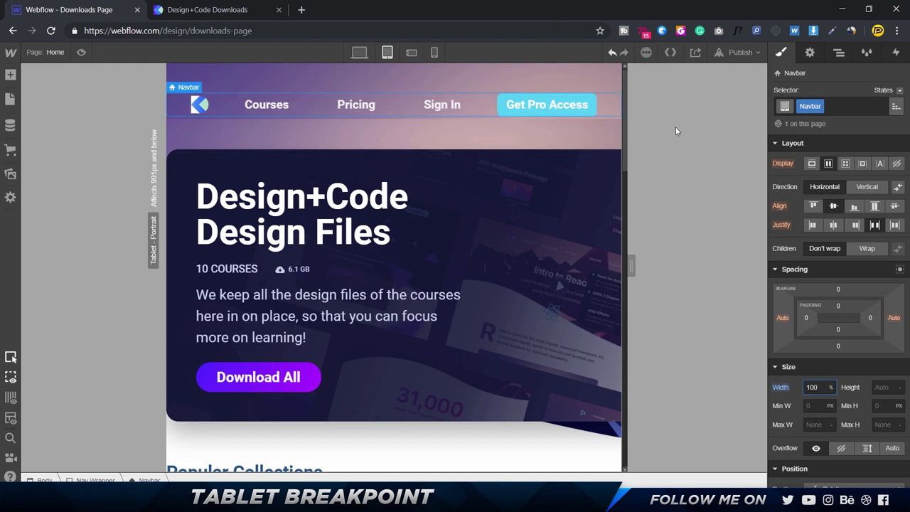
Step: Preview the tablet page to check the Navbar while scrolling, and return to the designer
{"action": "left_click", "coordinate": [81, 51]}
{"action": "scroll", "coordinate": [518, 254], "scroll_direction": "down", "scroll_amount": 6}
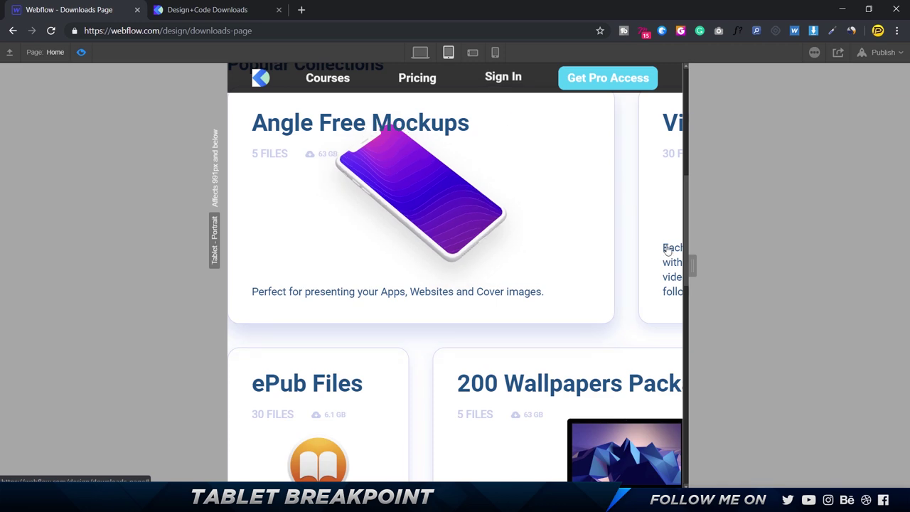
{"action": "scroll", "coordinate": [562, 192], "scroll_direction": "up", "scroll_amount": 4}
{"action": "scroll", "coordinate": [570, 210], "scroll_direction": "up", "scroll_amount": 2}
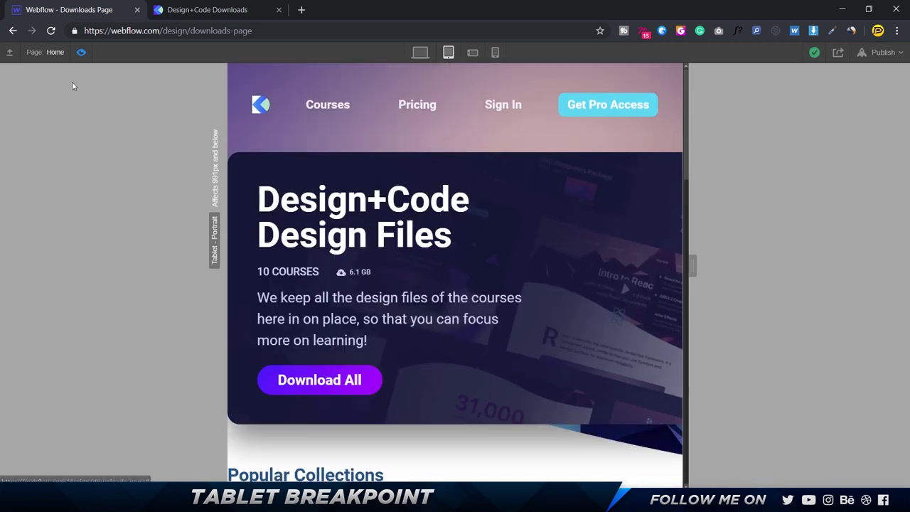
{"action": "left_click", "coordinate": [81, 51]}
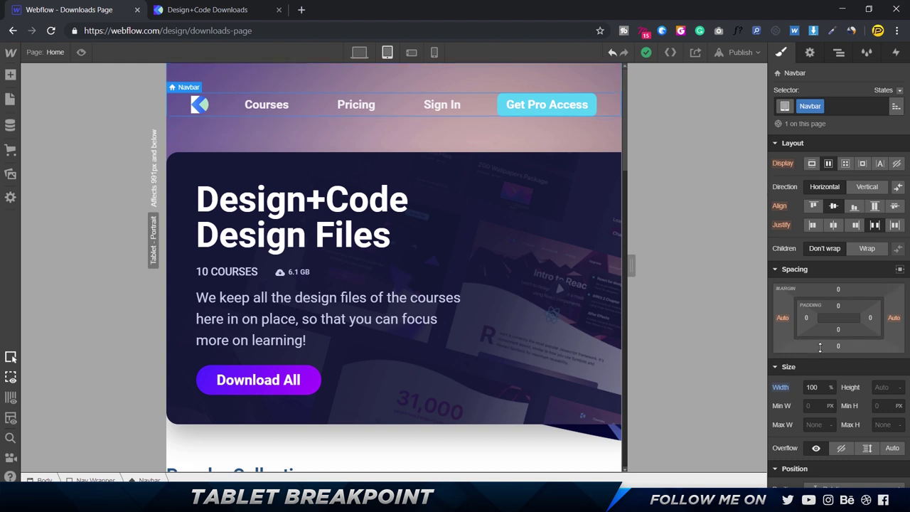
Step: Compare the Navbar's layout and width across the desktop, tablet and mobile landscape breakpoints, and return to the tablet breakpoint
{"action": "left_click", "coordinate": [811, 387]}
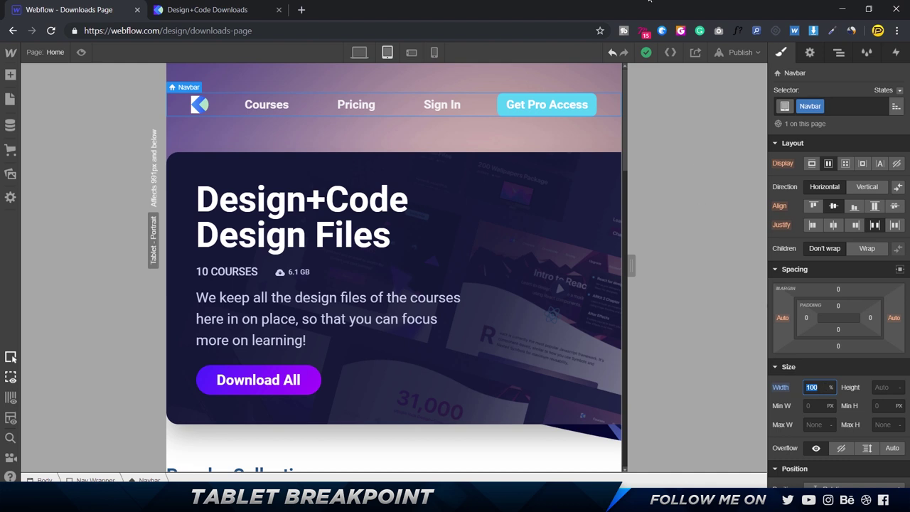
{"action": "left_click", "coordinate": [360, 53]}
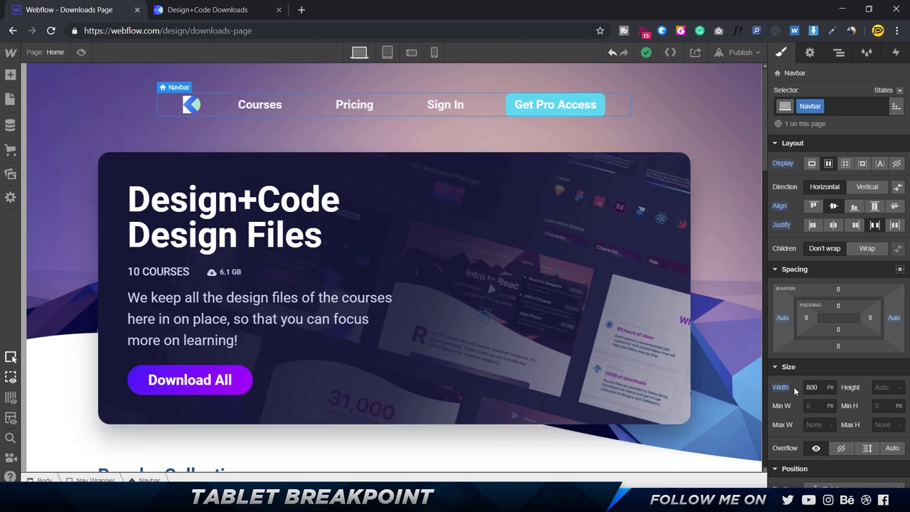
{"action": "left_click", "coordinate": [387, 53]}
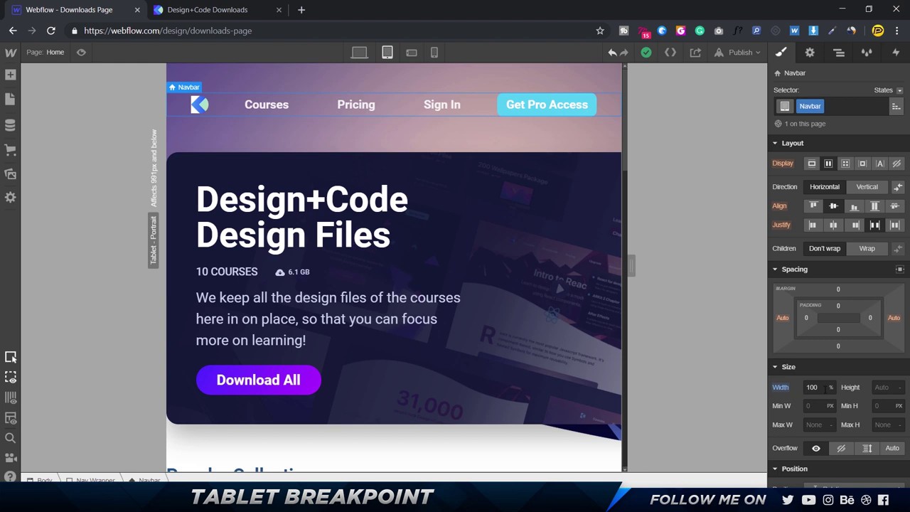
{"action": "left_click", "coordinate": [364, 56]}
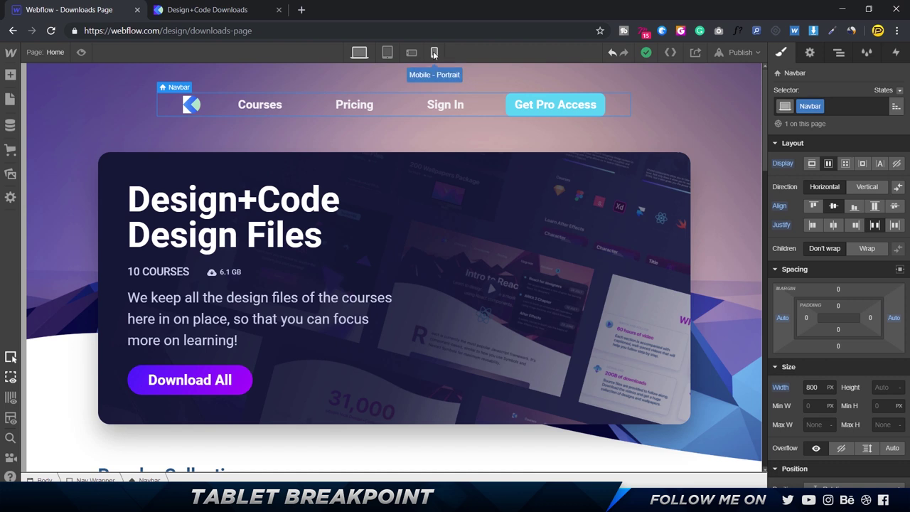
{"action": "left_click", "coordinate": [387, 53]}
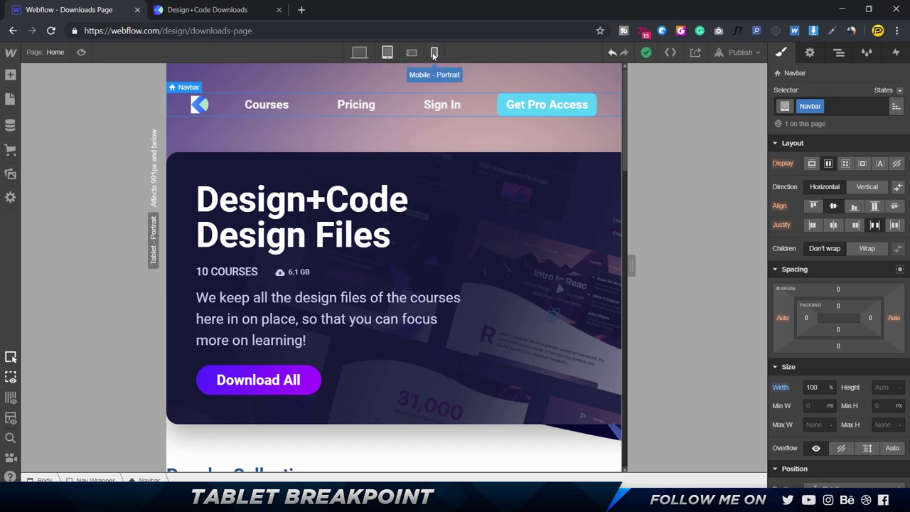
{"action": "left_click", "coordinate": [410, 53]}
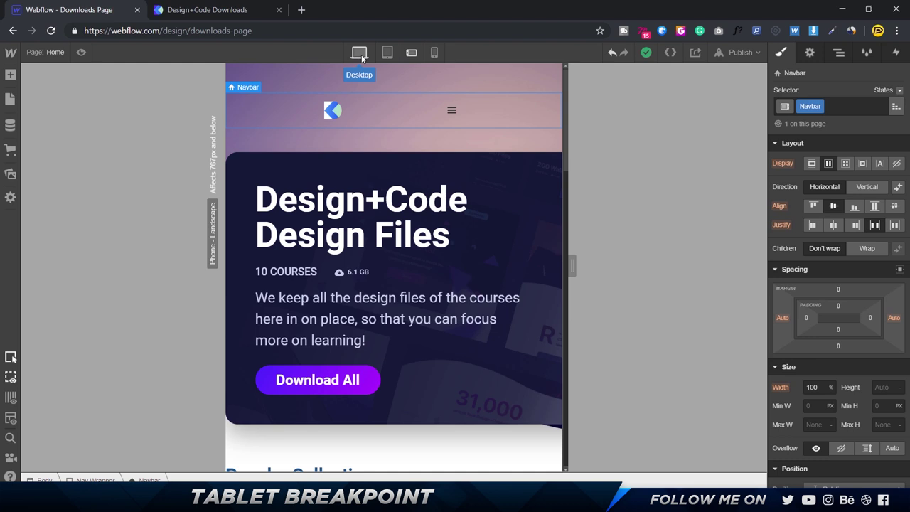
{"action": "left_click", "coordinate": [386, 53]}
{"action": "left_click", "coordinate": [580, 83]}
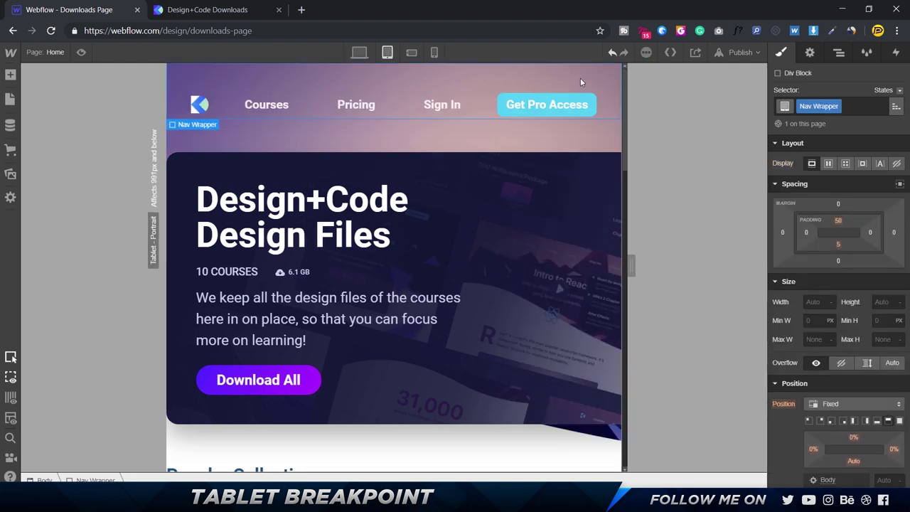
{"action": "left_click", "coordinate": [503, 170]}
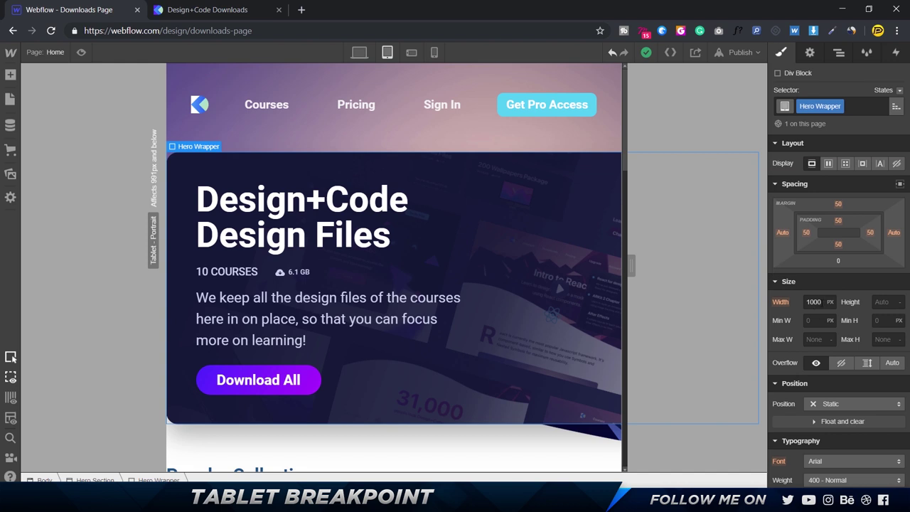
{"action": "left_click", "coordinate": [813, 301]}
{"action": "type", "text": "100%"}
{"action": "key", "text": "Return"}
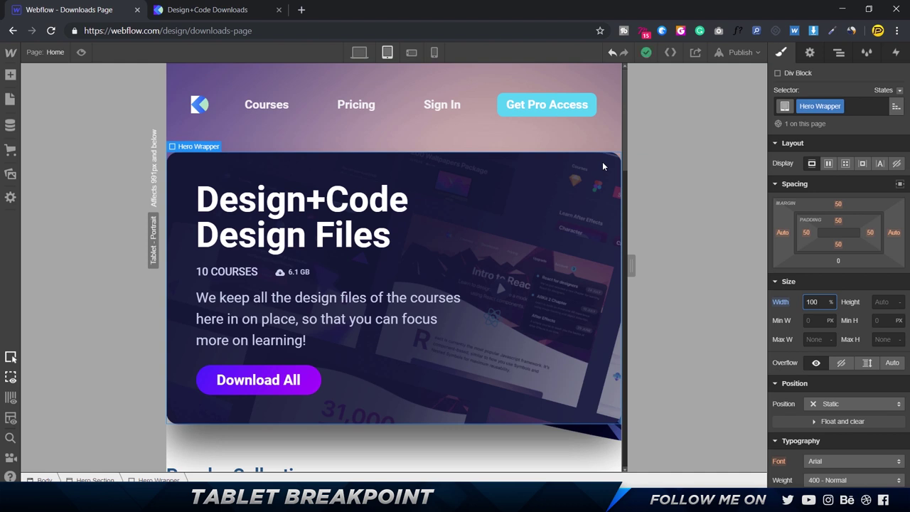
{"action": "left_click_drag", "start_coordinate": [629, 266], "coordinate": [594, 270]}
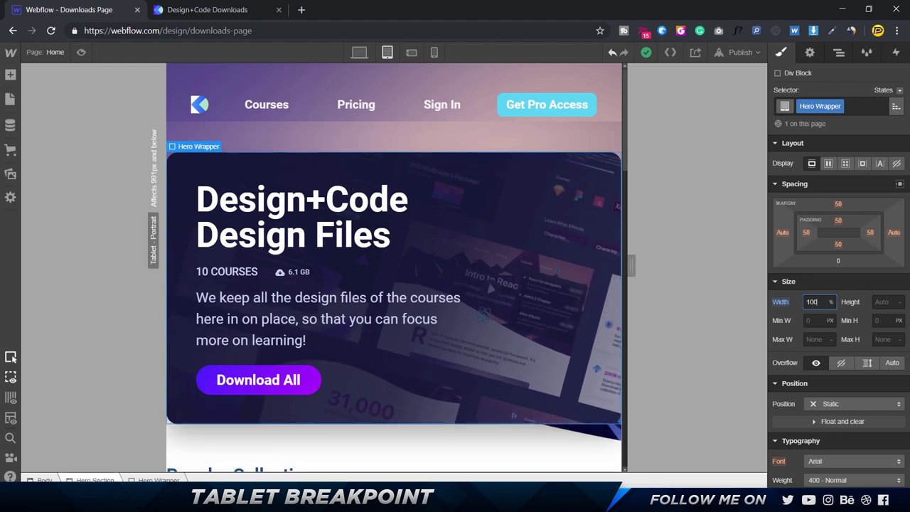
Step: Try a left padding of 50 px on the Hero Section at the tablet breakpoint, and set it to 30 px instead
{"action": "left_click", "coordinate": [95, 480]}
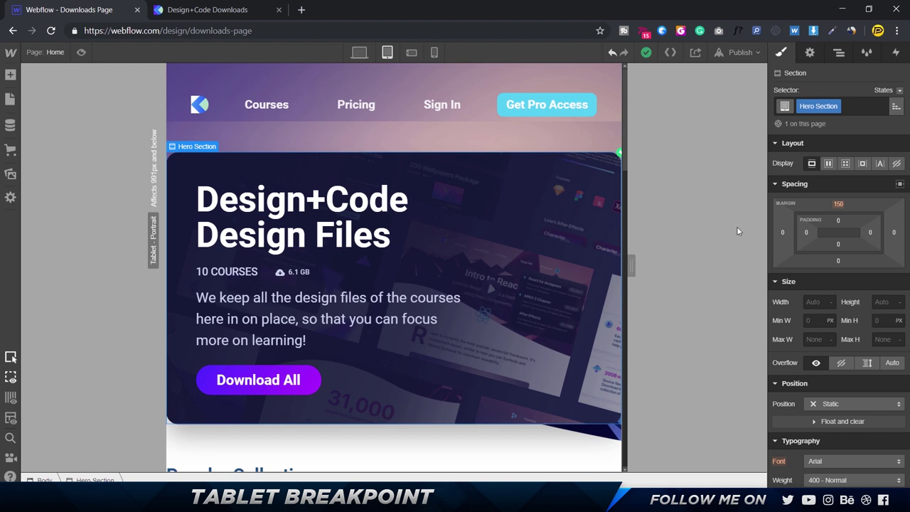
{"action": "left_click", "coordinate": [806, 233]}
{"action": "type", "text": "50"}
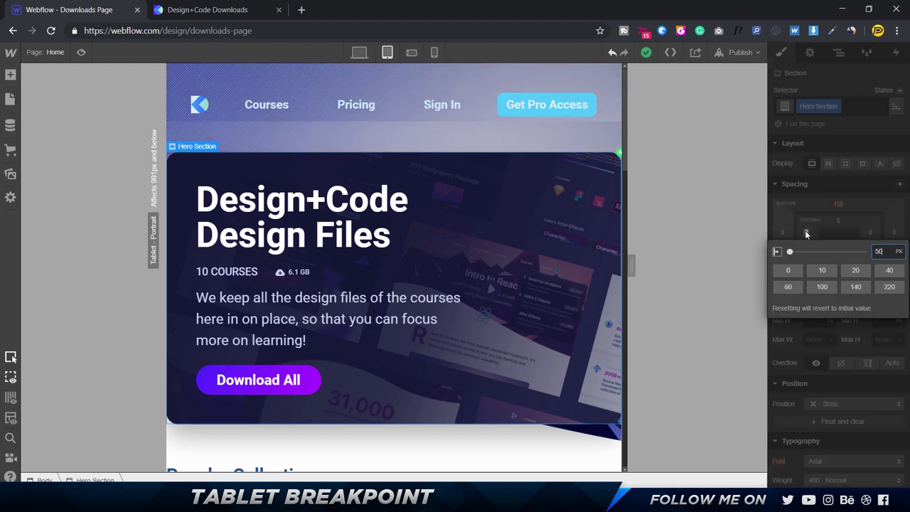
{"action": "key", "text": "Return"}
{"action": "left_click", "coordinate": [806, 234]}
{"action": "type", "text": "30"}
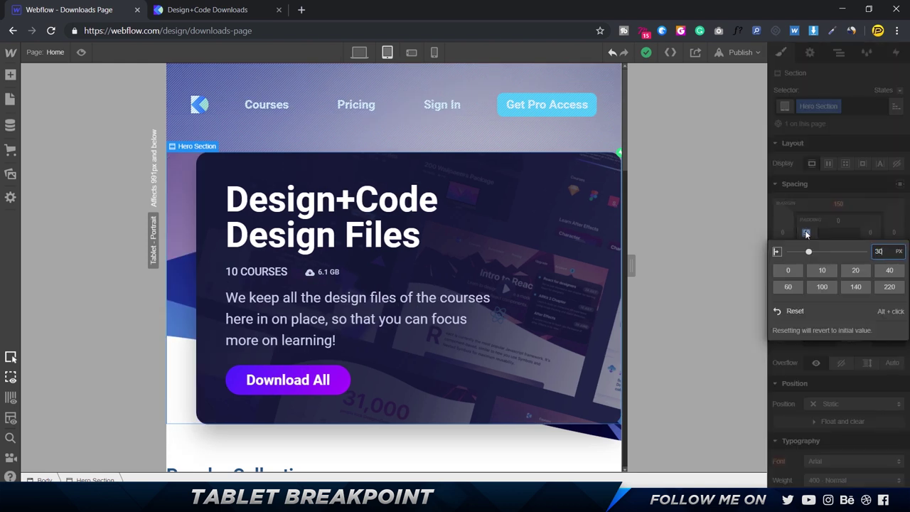
{"action": "key", "text": "Return"}
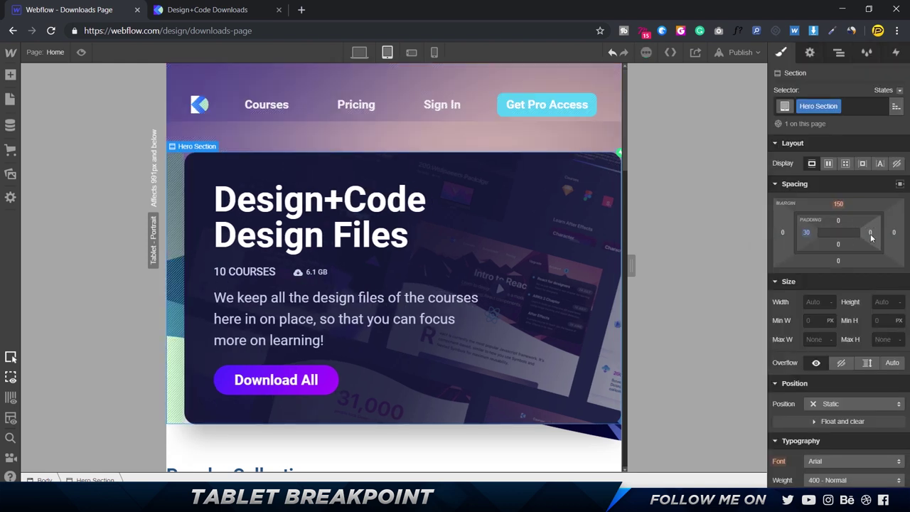
Step: Set the Hero Section's right padding to 30 px and widen the tablet canvas to about 912 px to check the spacing
{"action": "left_click", "coordinate": [870, 234]}
{"action": "type", "text": "3"}
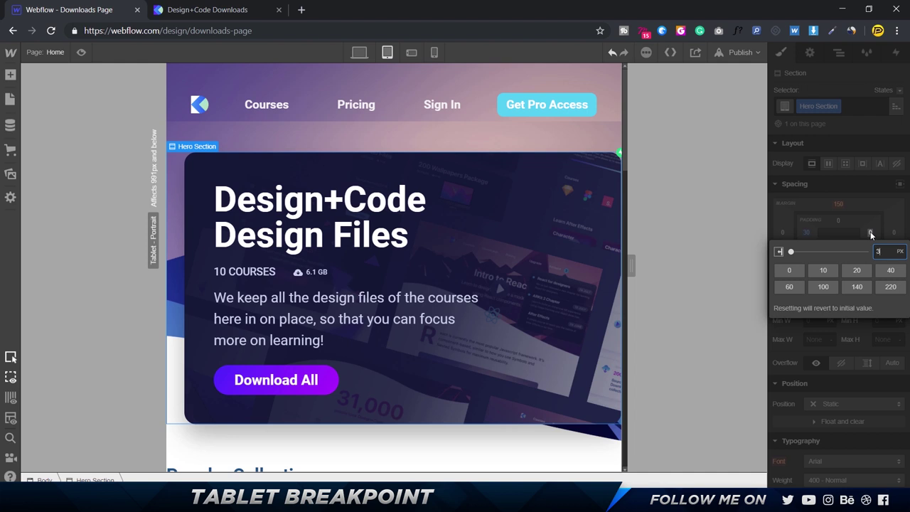
{"action": "type", "text": "0"}
{"action": "key", "text": "Return"}
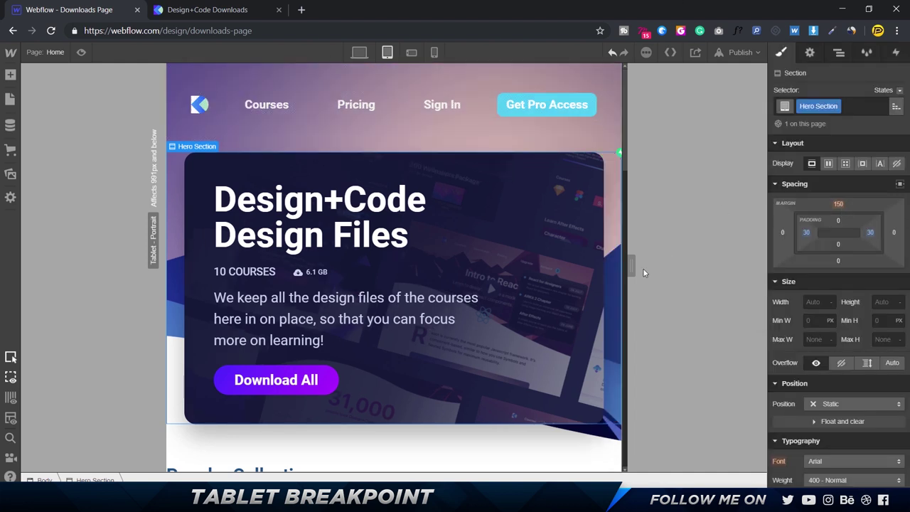
{"action": "left_click_drag", "start_coordinate": [631, 266], "coordinate": [675, 272]}
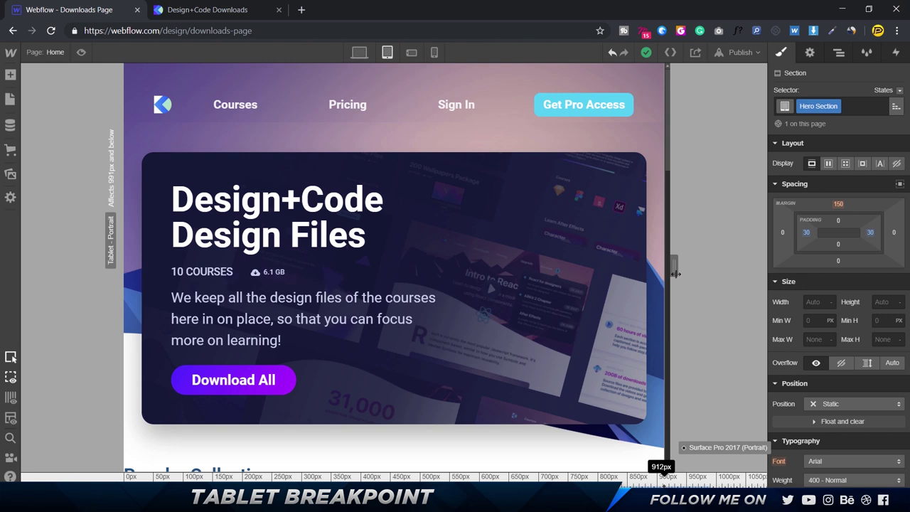
{"action": "left_click_drag", "start_coordinate": [675, 274], "coordinate": [675, 274]}
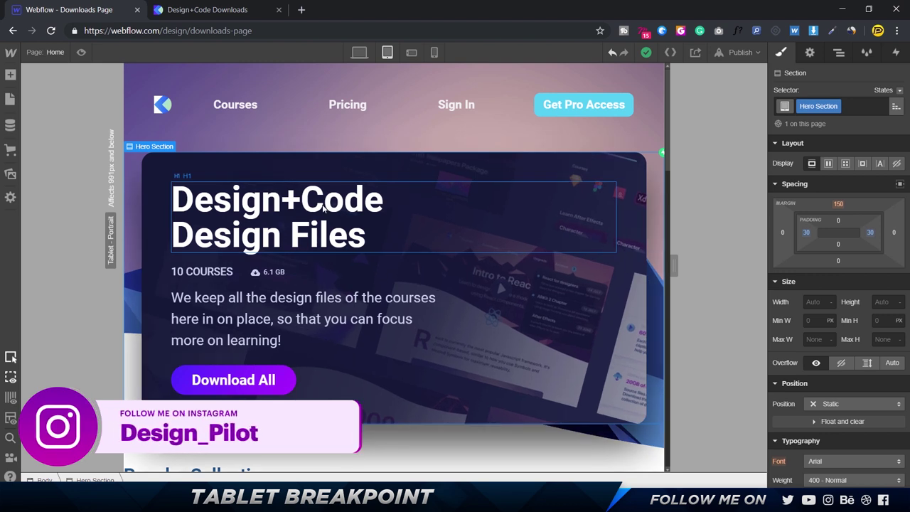
Step: Set the left and right padding of Content Section 1 to 30 px on tablet
{"action": "scroll", "coordinate": [323, 206], "scroll_direction": "down", "scroll_amount": 3}
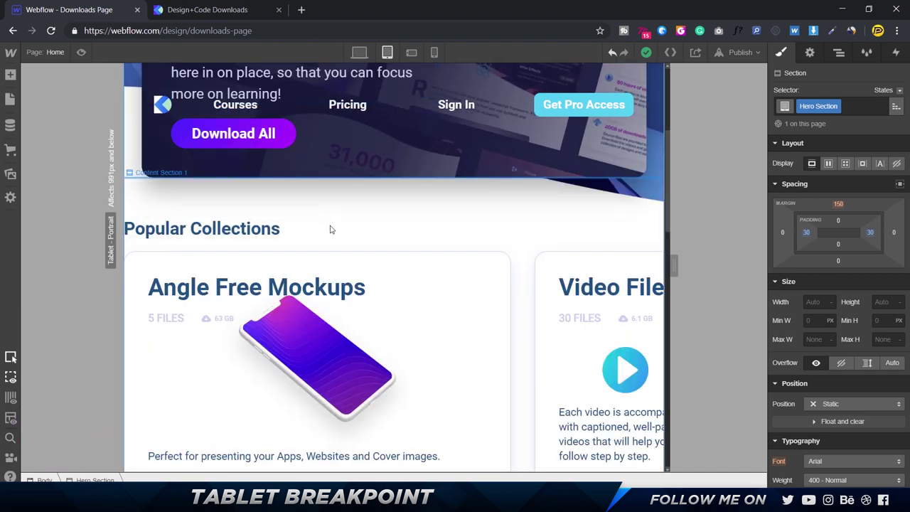
{"action": "left_click", "coordinate": [343, 215]}
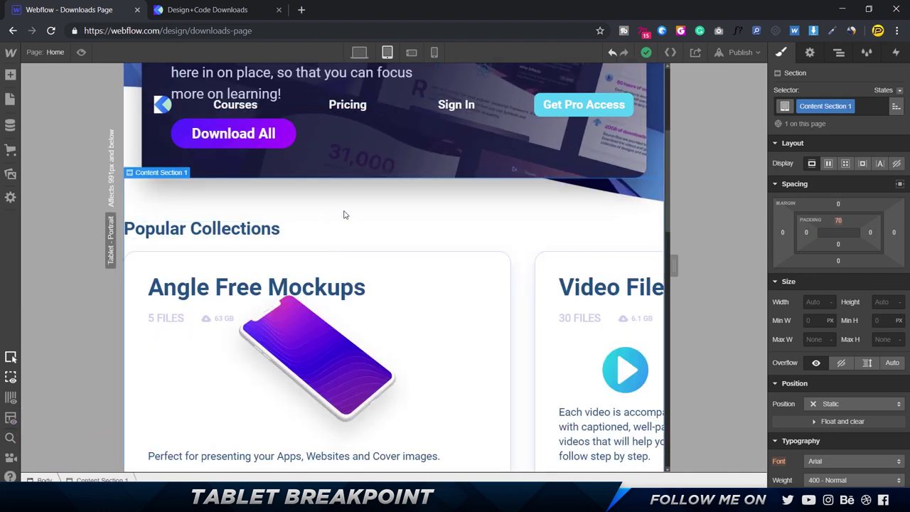
{"action": "left_click", "coordinate": [806, 232]}
{"action": "type", "text": "30"}
{"action": "key", "text": "Return"}
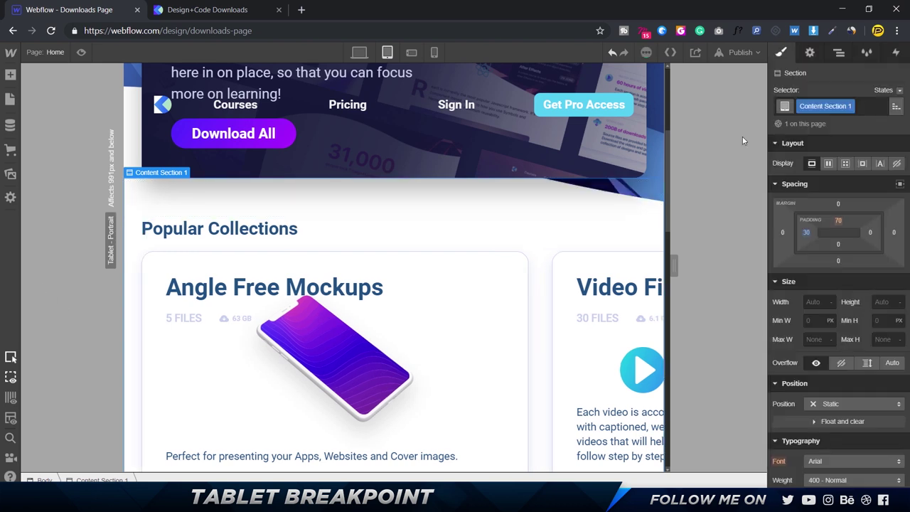
{"action": "left_click", "coordinate": [869, 231]}
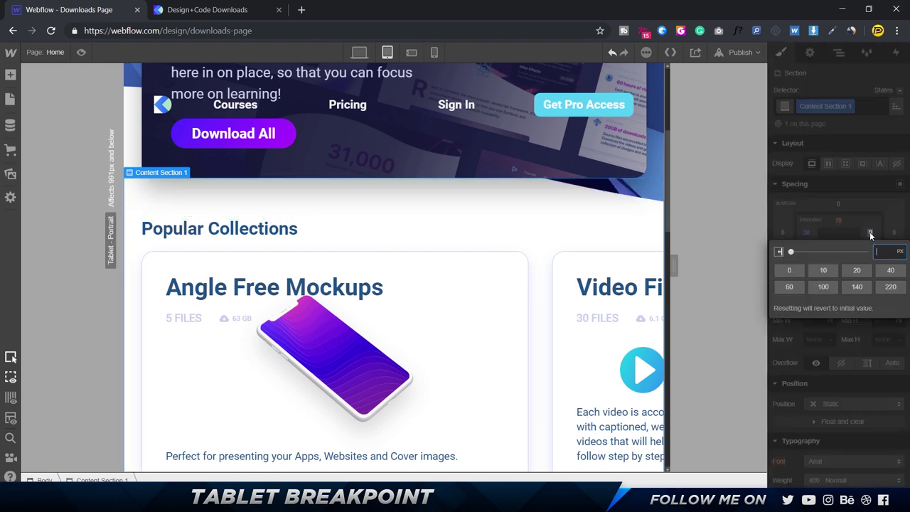
{"action": "type", "text": "30"}
{"action": "key", "text": "Return"}
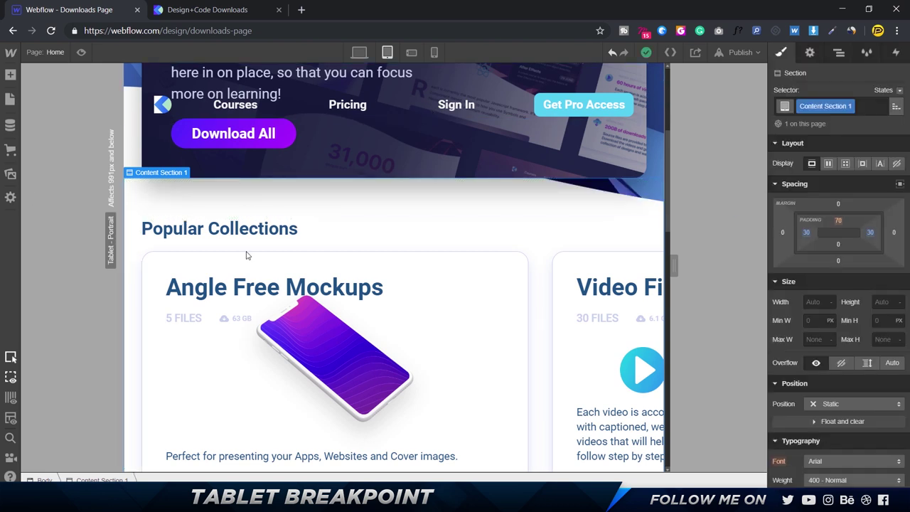
Step: Review the Popular Collections cards on tablet, compare them with the card layout on the Design+Code downloads page, and return to the Webflow designer
{"action": "scroll", "coordinate": [263, 189], "scroll_direction": "down", "scroll_amount": 7}
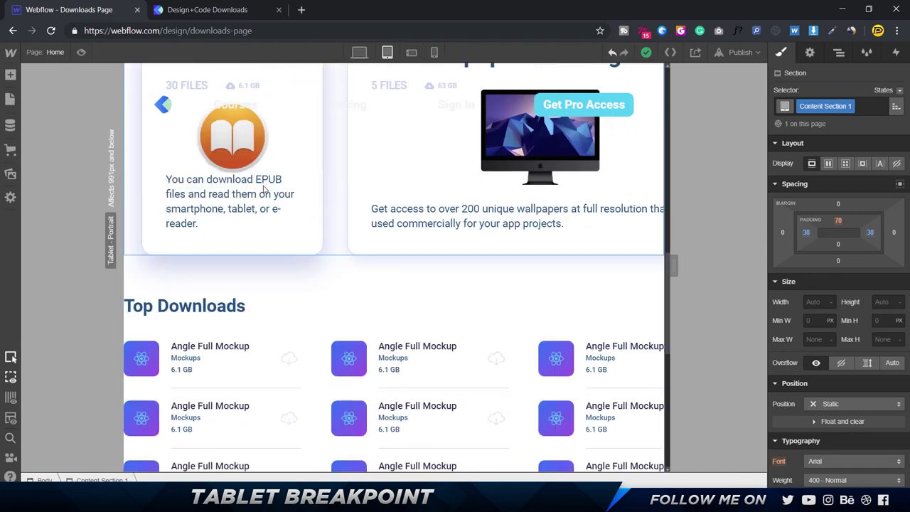
{"action": "scroll", "coordinate": [270, 206], "scroll_direction": "up", "scroll_amount": 9}
{"action": "scroll", "coordinate": [274, 221], "scroll_direction": "down", "scroll_amount": 3}
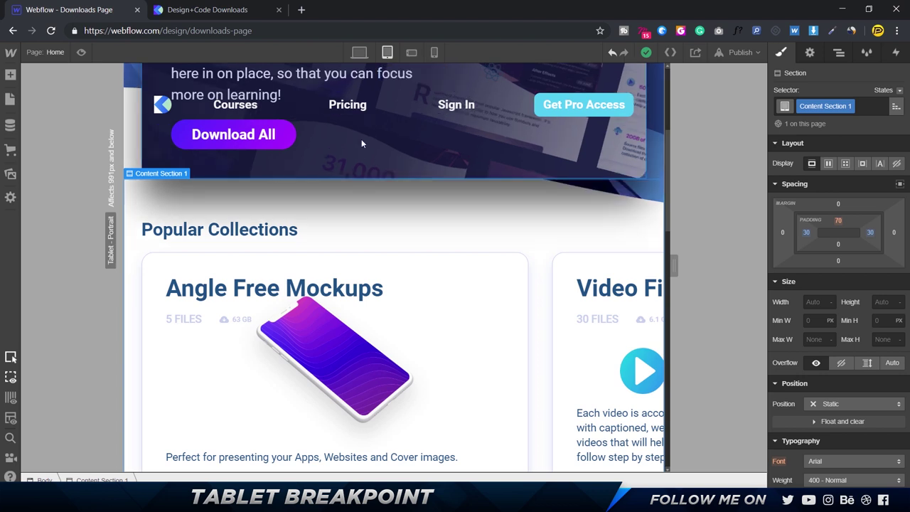
{"action": "scroll", "coordinate": [417, 207], "scroll_direction": "down", "scroll_amount": 3}
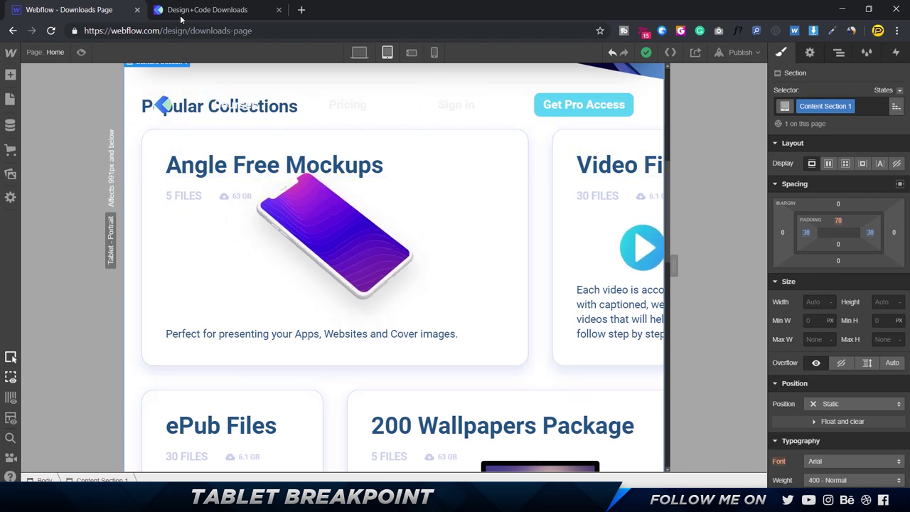
{"action": "left_click", "coordinate": [201, 10]}
{"action": "scroll", "coordinate": [347, 230], "scroll_direction": "down", "scroll_amount": 8}
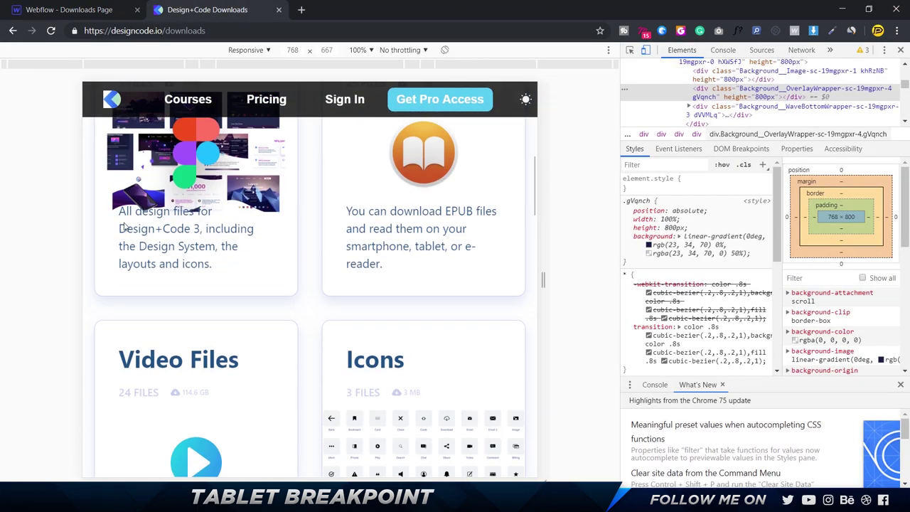
{"action": "left_click", "coordinate": [71, 9]}
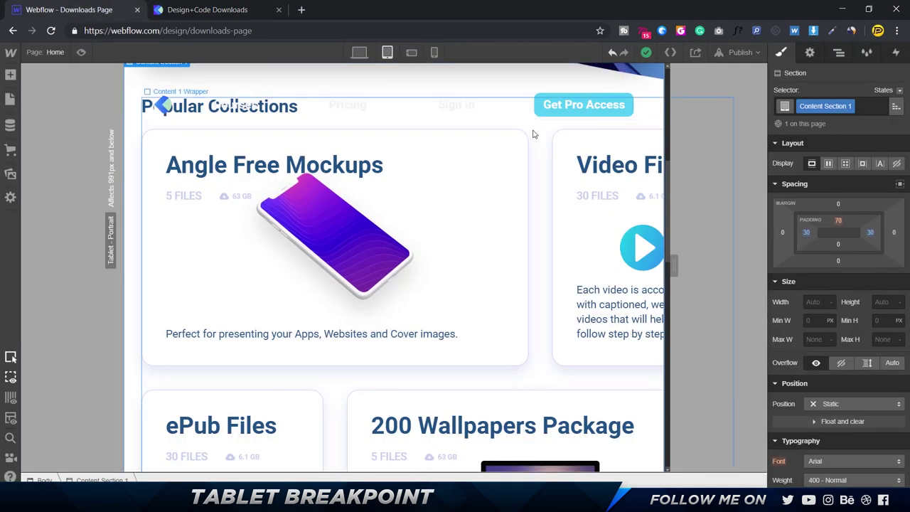
Step: Open the Content 1 Grid around the Popular Collections cards for grid editing
{"action": "left_click", "coordinate": [538, 148]}
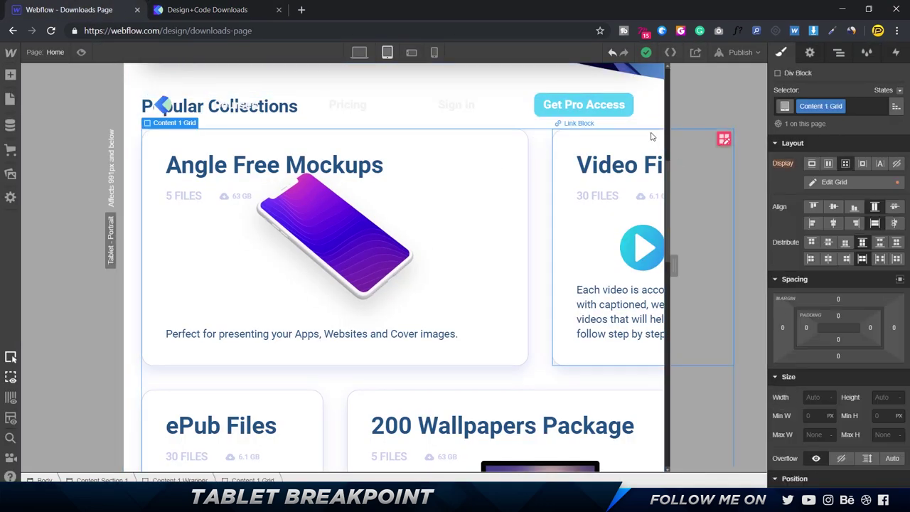
{"action": "left_click", "coordinate": [724, 140]}
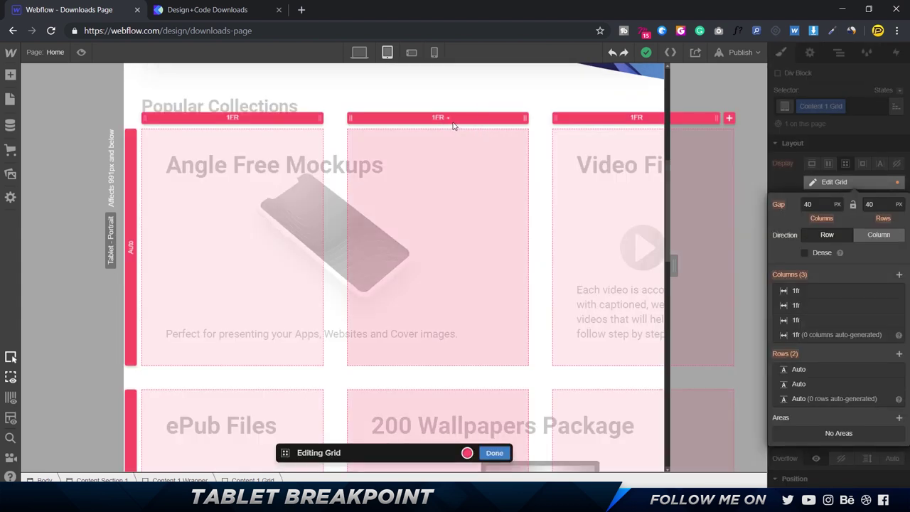
{"action": "right_click", "coordinate": [448, 122]}
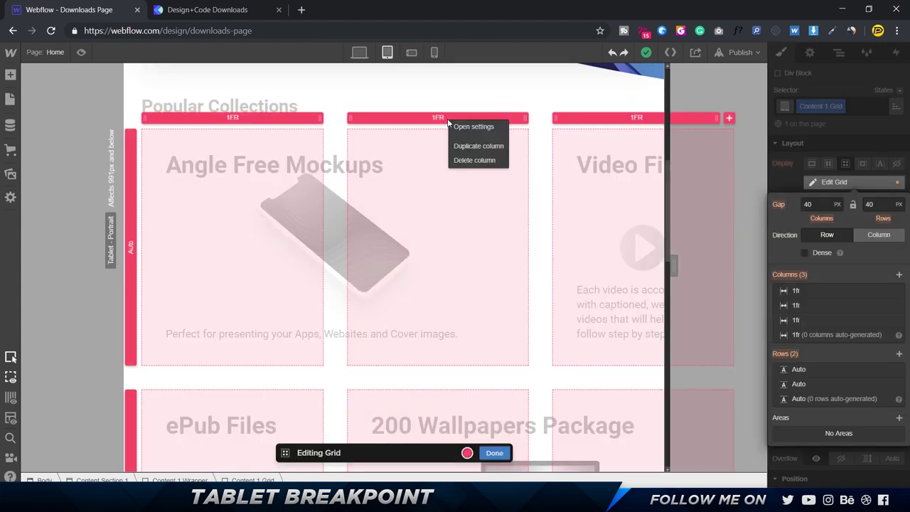
{"action": "left_click", "coordinate": [486, 145]}
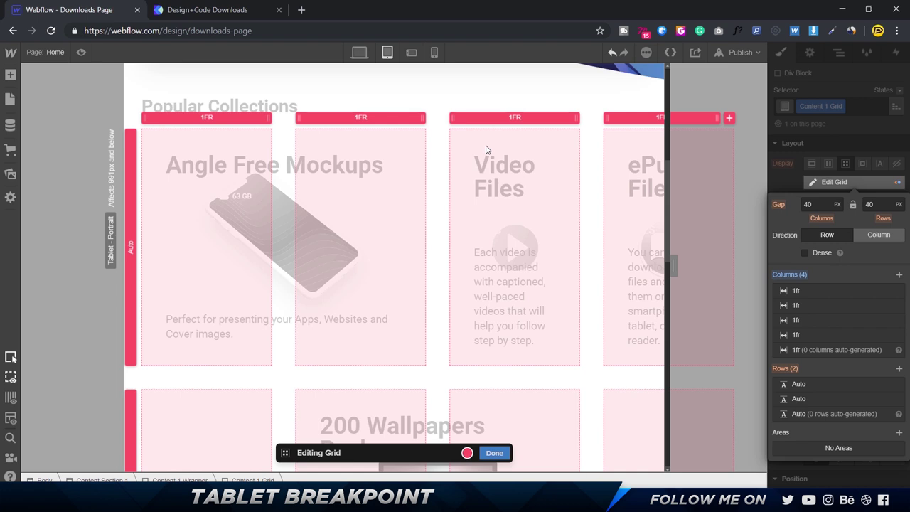
{"action": "key", "text": "ctrl+z"}
Step: Delete the middle column of the Content 1 Grid on tablet and check the card layout
{"action": "right_click", "coordinate": [459, 121]}
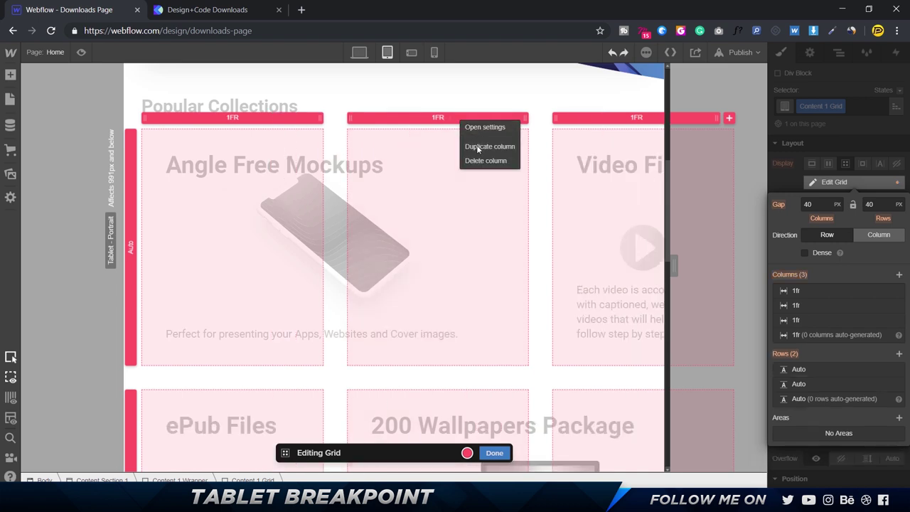
{"action": "left_click", "coordinate": [480, 161]}
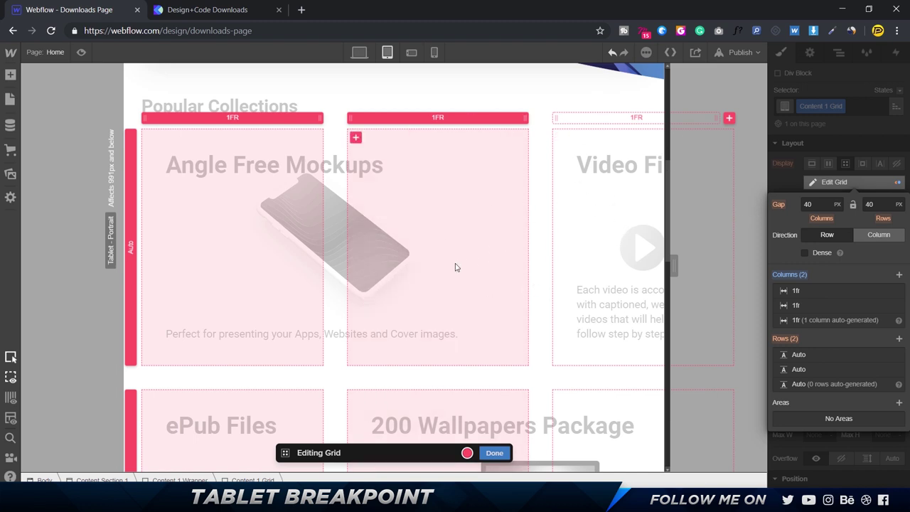
{"action": "scroll", "coordinate": [498, 196], "scroll_direction": "down", "scroll_amount": 2}
{"action": "scroll", "coordinate": [530, 189], "scroll_direction": "up", "scroll_amount": 2}
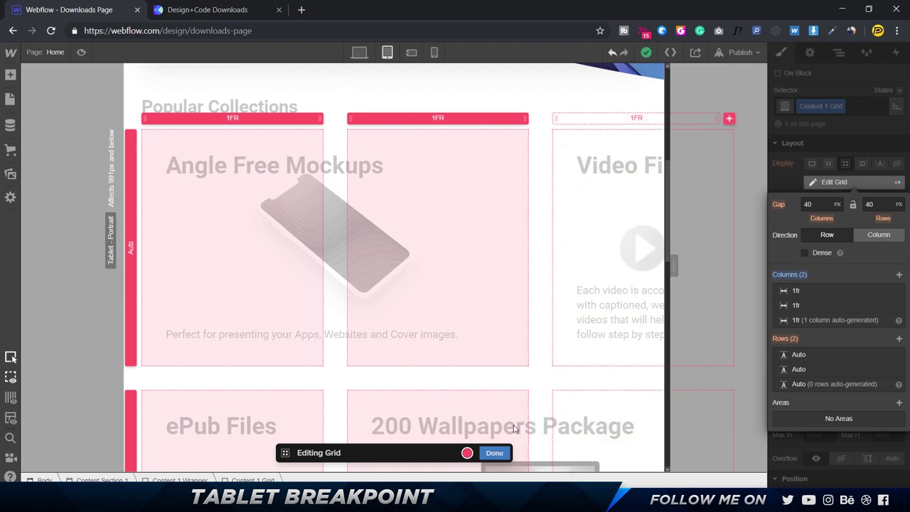
Step: Finish the grid editing and set the Angle Free Mockups card's column span to 1 on tablet
{"action": "left_click", "coordinate": [494, 452]}
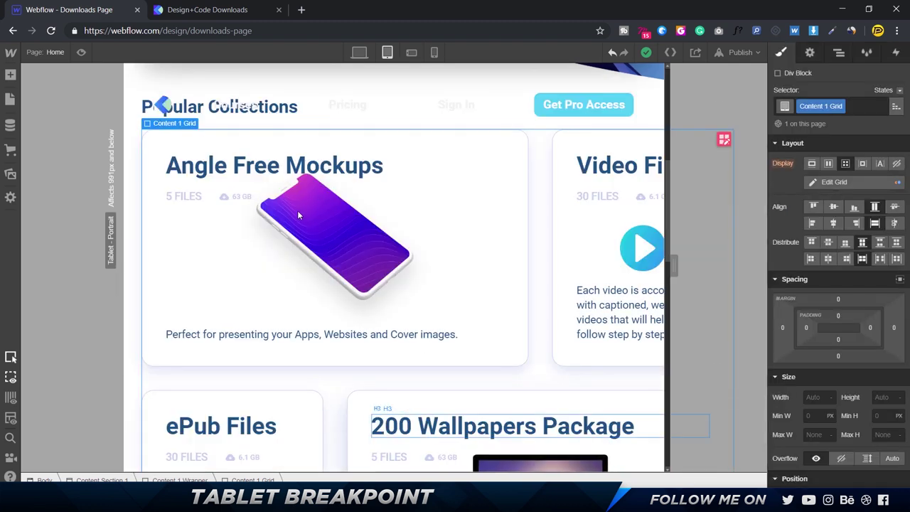
{"action": "left_click", "coordinate": [451, 136]}
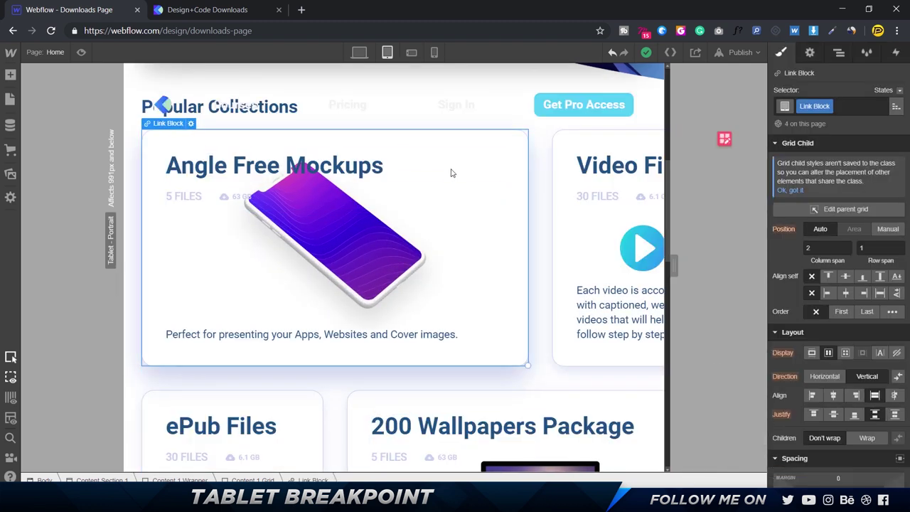
{"action": "left_click", "coordinate": [822, 245]}
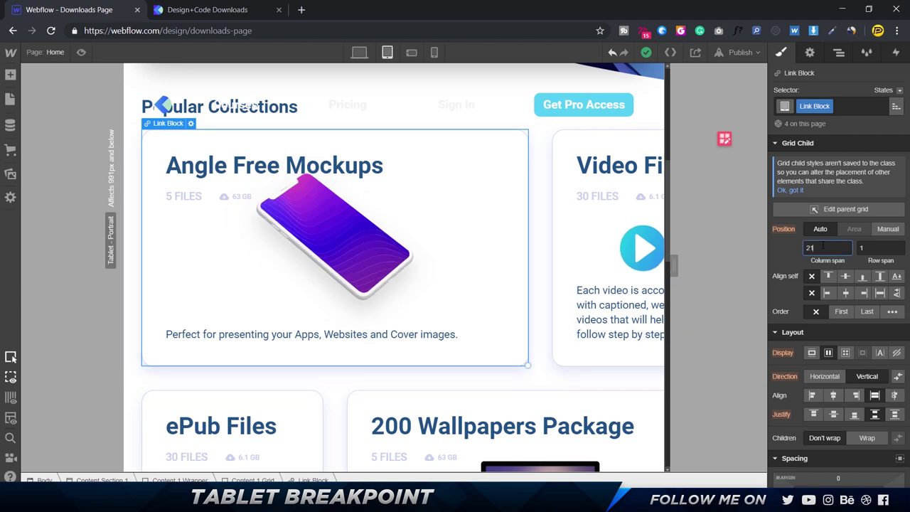
{"action": "key", "text": "BackSpace"}
{"action": "type", "text": "1"}
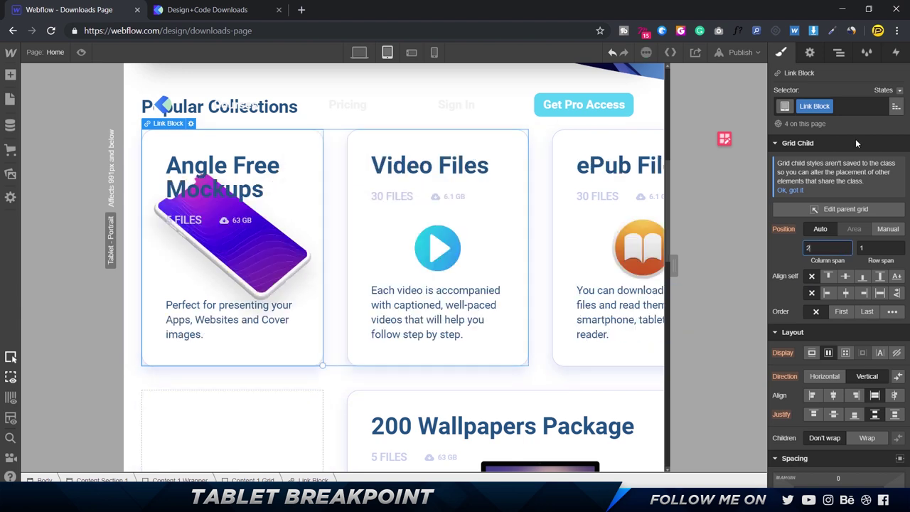
{"action": "left_click", "coordinate": [542, 245]}
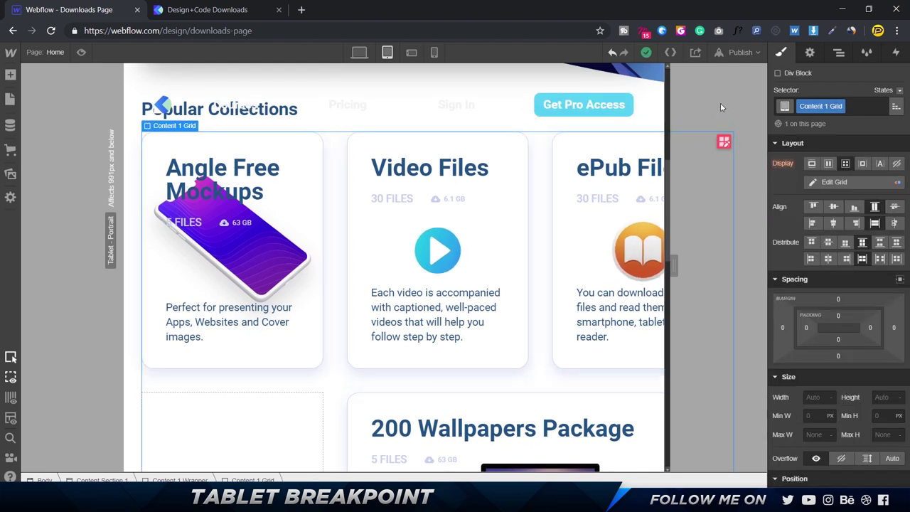
Step: Set the column end of the 200 Wallpapers Package card to 2 in its manual grid position
{"action": "scroll", "coordinate": [576, 228], "scroll_direction": "down", "scroll_amount": 2}
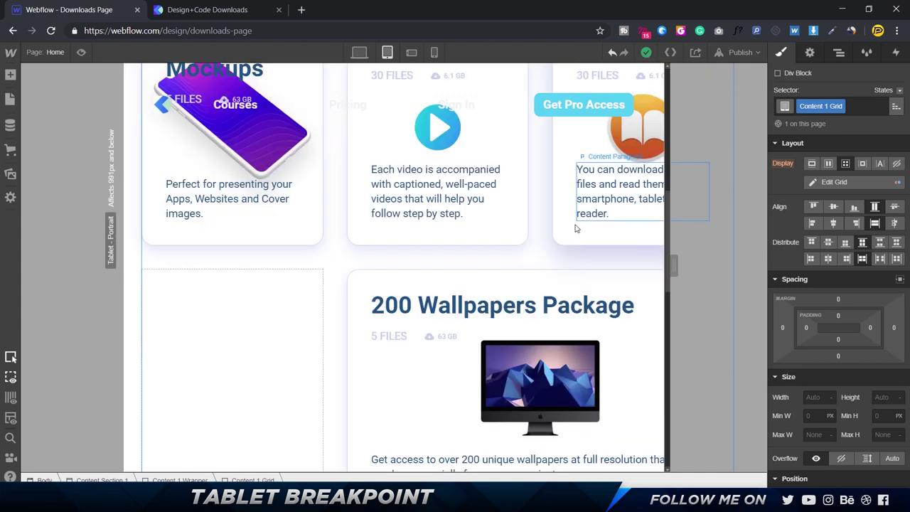
{"action": "left_click", "coordinate": [455, 285]}
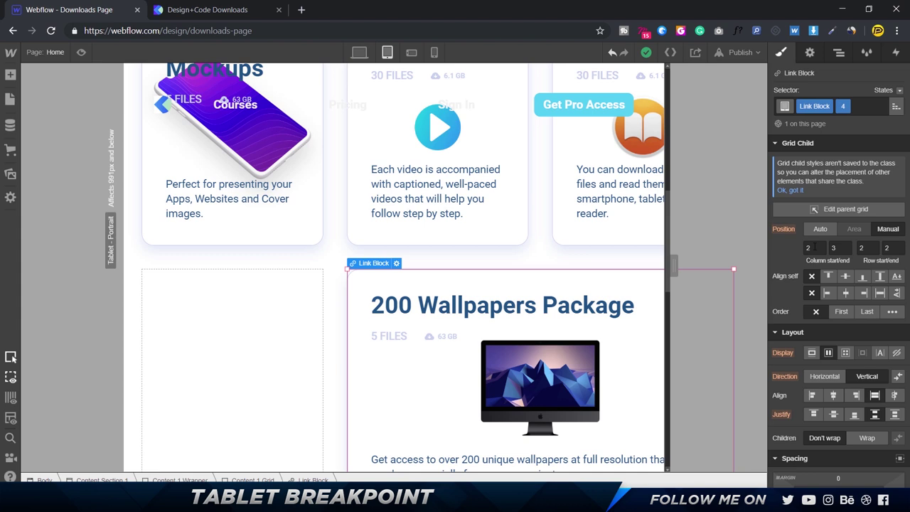
{"action": "left_click", "coordinate": [836, 248]}
{"action": "type", "text": "2"}
{"action": "key", "text": "Return"}
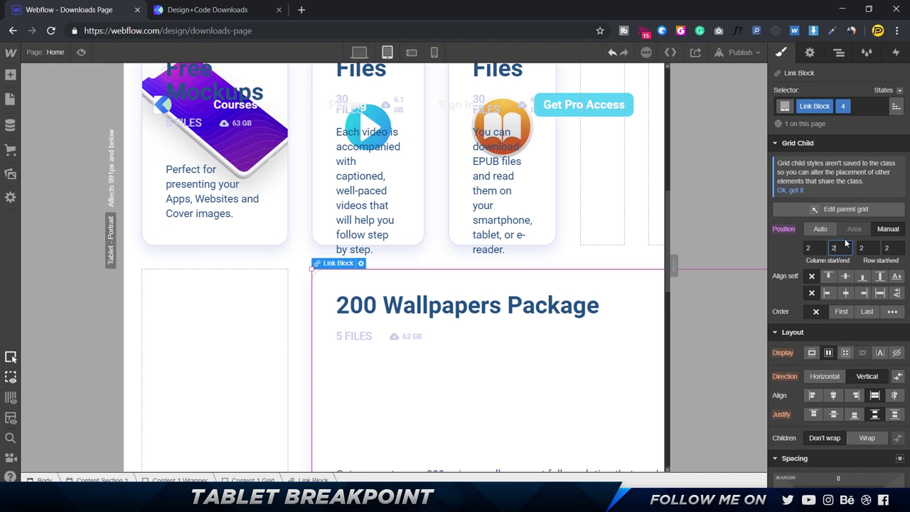
{"action": "key", "text": "Return"}
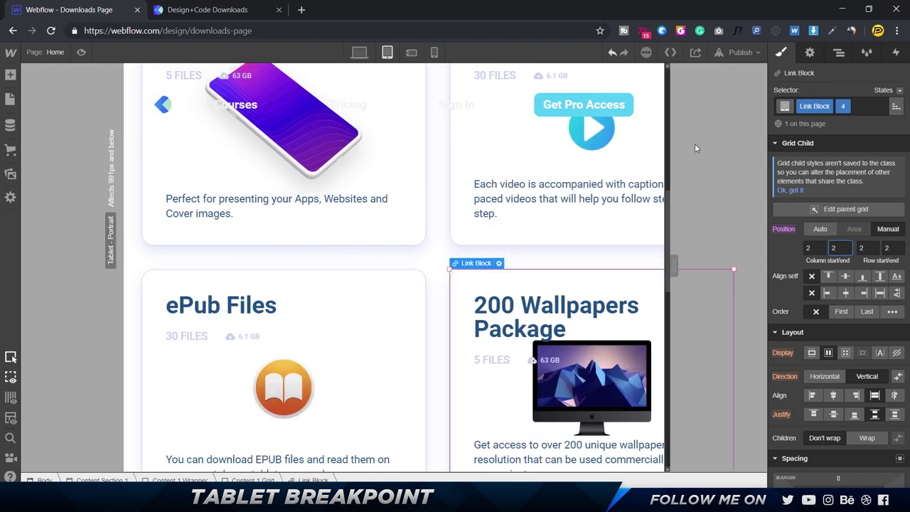
Step: Set the width of the Content 1 Wrapper to 100% on tablet and check the side padding of Content Section 1
{"action": "scroll", "coordinate": [437, 185], "scroll_direction": "up", "scroll_amount": 3}
{"action": "scroll", "coordinate": [433, 239], "scroll_direction": "down", "scroll_amount": 2}
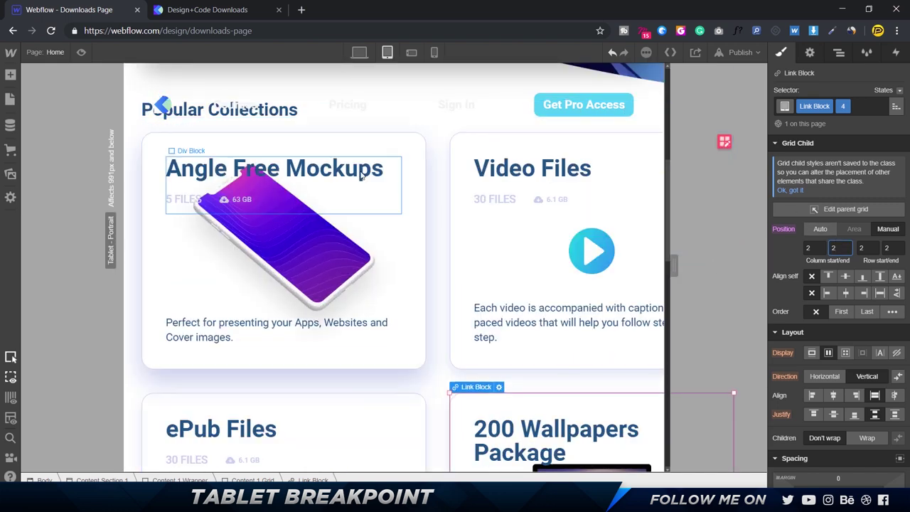
{"action": "scroll", "coordinate": [511, 298], "scroll_direction": "down", "scroll_amount": 2}
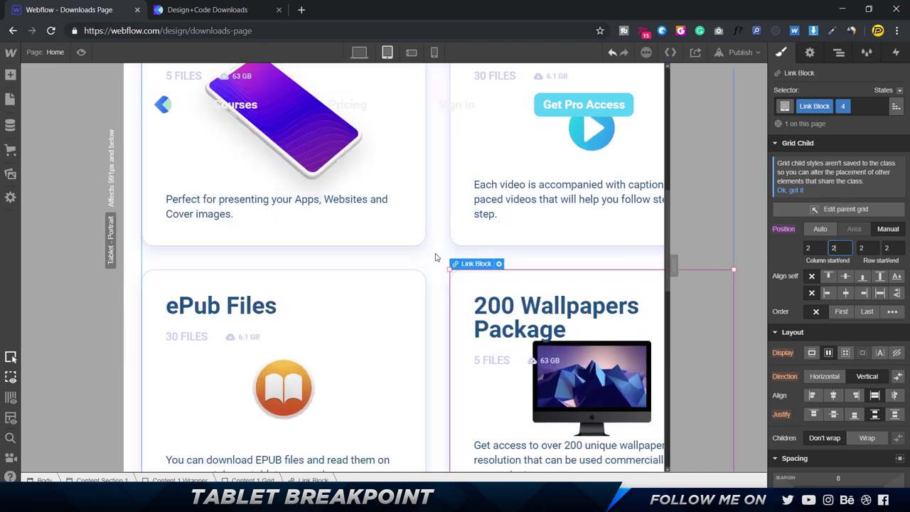
{"action": "scroll", "coordinate": [739, 256], "scroll_direction": "up", "scroll_amount": 4}
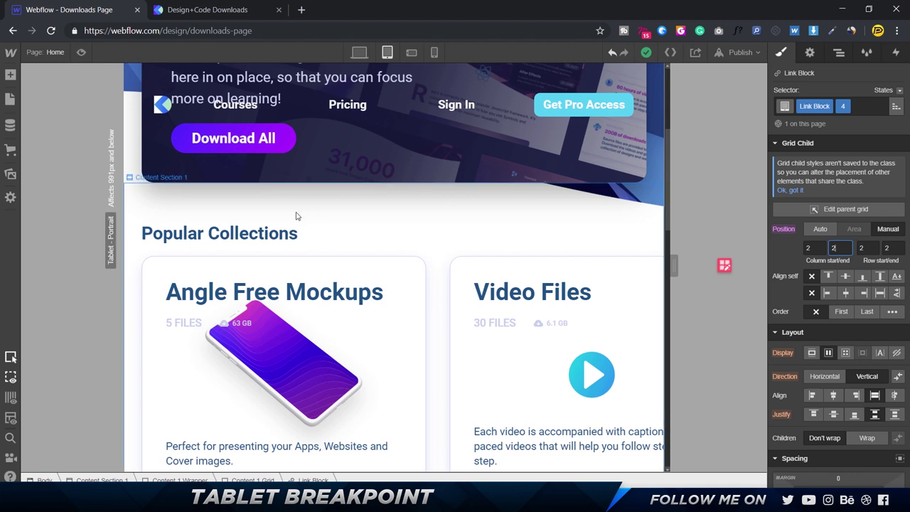
{"action": "left_click", "coordinate": [388, 250]}
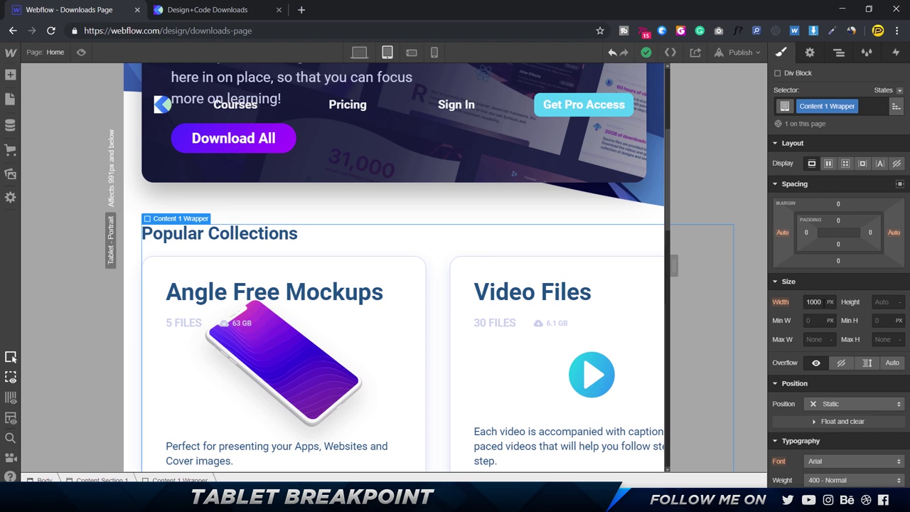
{"action": "left_click", "coordinate": [813, 301]}
{"action": "type", "text": "100%"}
{"action": "key", "text": "Return"}
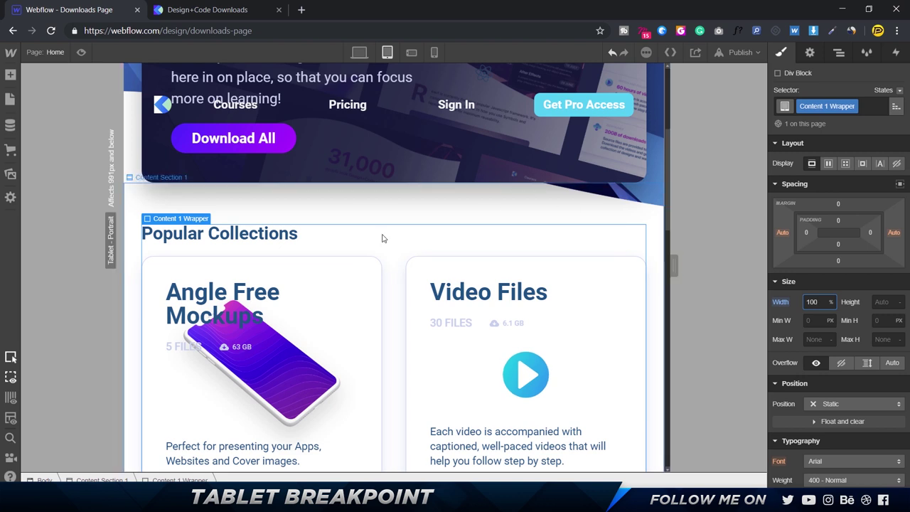
{"action": "left_click", "coordinate": [328, 203]}
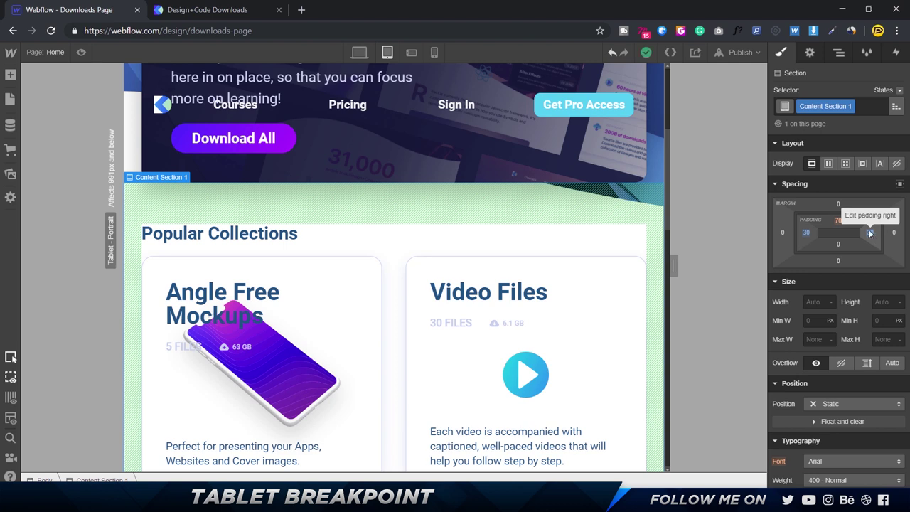
Step: Reduce the font size of the Popular Collections cards' H3 headings to 32 px on tablet
{"action": "scroll", "coordinate": [433, 240], "scroll_direction": "down", "scroll_amount": 2}
{"action": "scroll", "coordinate": [520, 277], "scroll_direction": "down", "scroll_amount": 2}
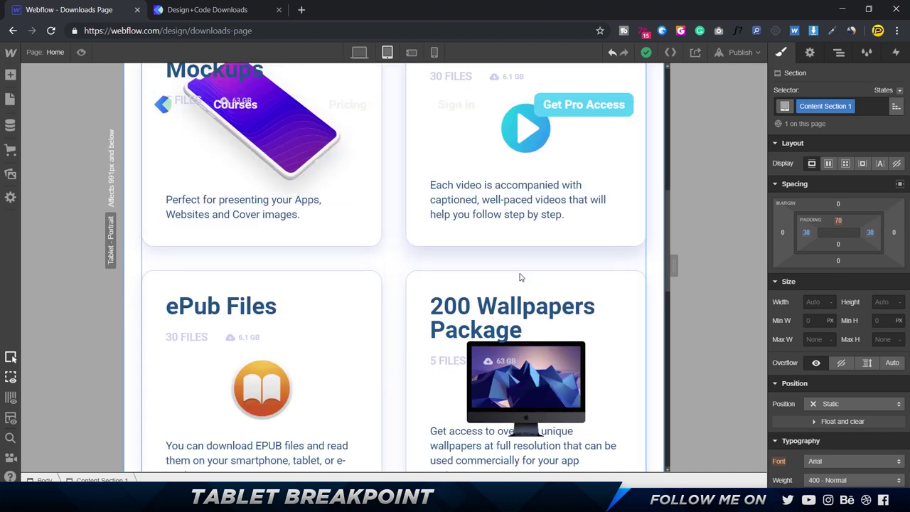
{"action": "scroll", "coordinate": [319, 284], "scroll_direction": "down", "scroll_amount": 2}
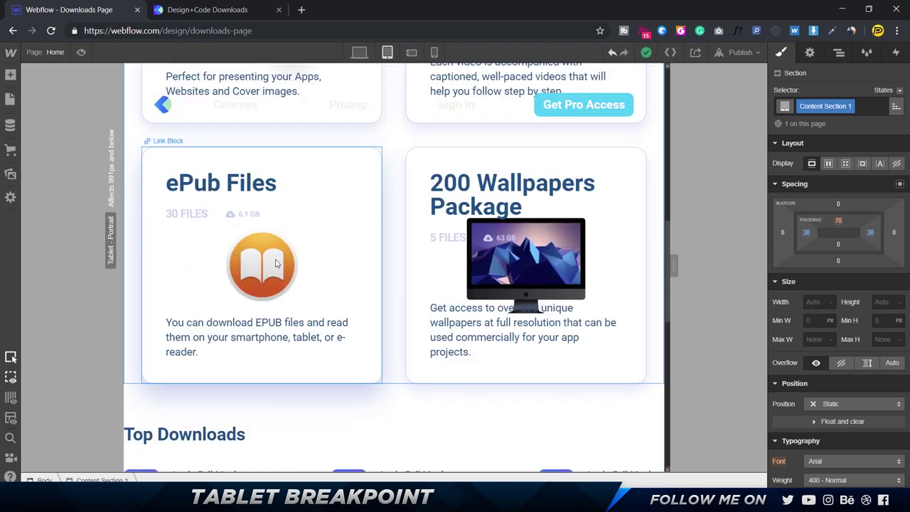
{"action": "scroll", "coordinate": [277, 262], "scroll_direction": "up", "scroll_amount": 4}
{"action": "left_click", "coordinate": [204, 191]}
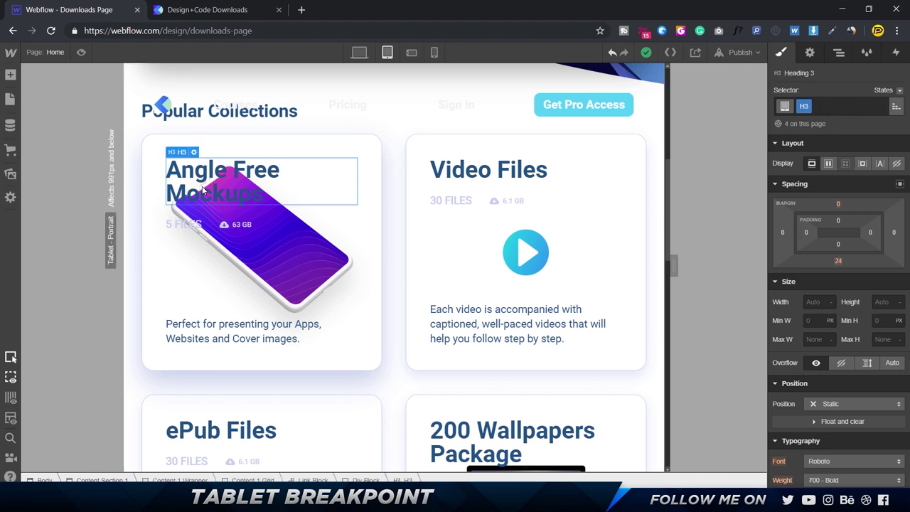
{"action": "scroll", "coordinate": [833, 341], "scroll_direction": "down", "scroll_amount": 2}
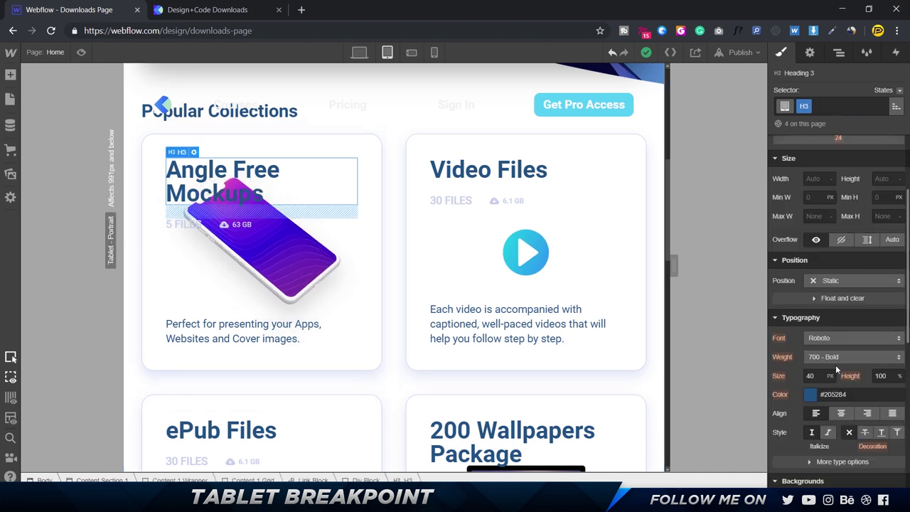
{"action": "left_click", "coordinate": [810, 375]}
{"action": "key", "text": "Down"}
{"action": "key", "text": "Down"}
{"action": "key", "text": "Down"}
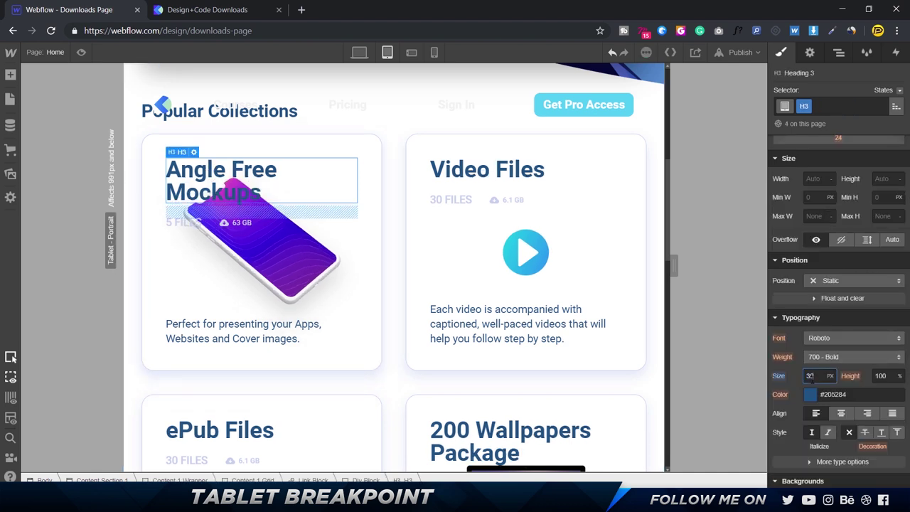
{"action": "key", "text": "Down"}
{"action": "key", "text": "Down"}
{"action": "key", "text": "Down"}
{"action": "key", "text": "Down"}
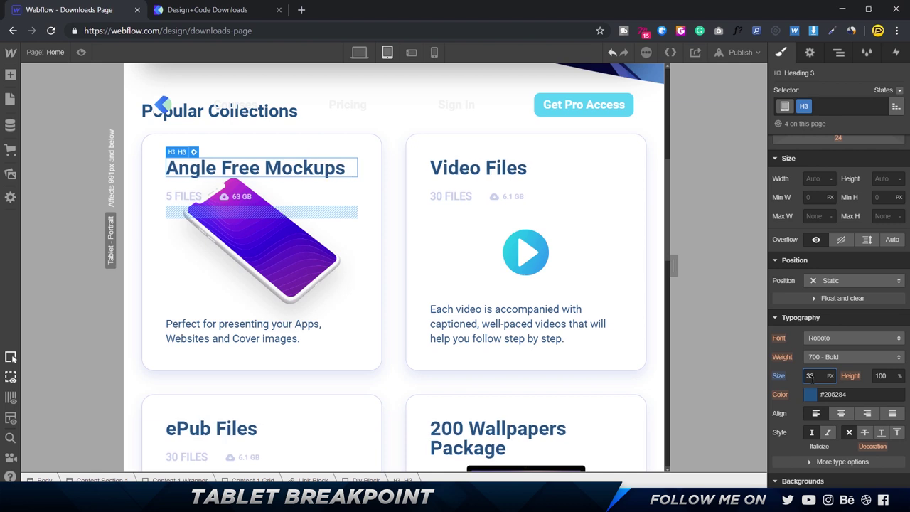
{"action": "key", "text": "Up"}
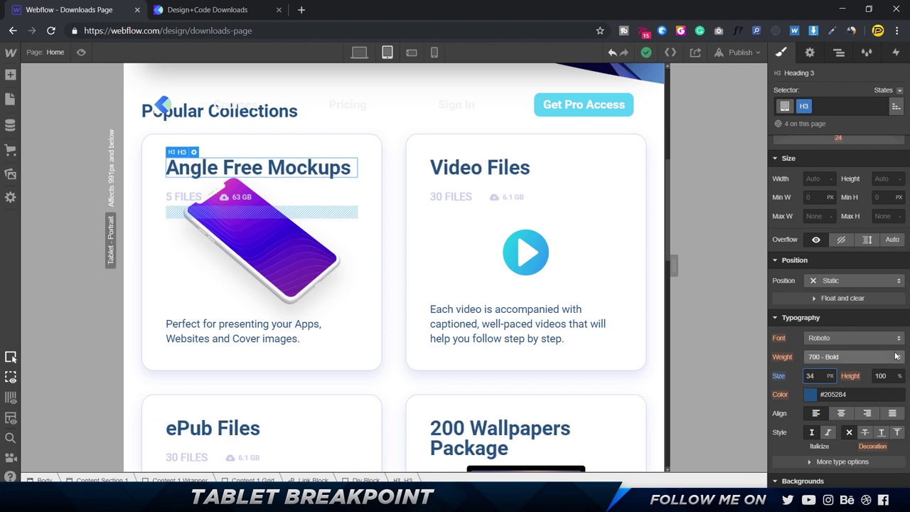
{"action": "key", "text": "Down"}
{"action": "key", "text": "Down"}
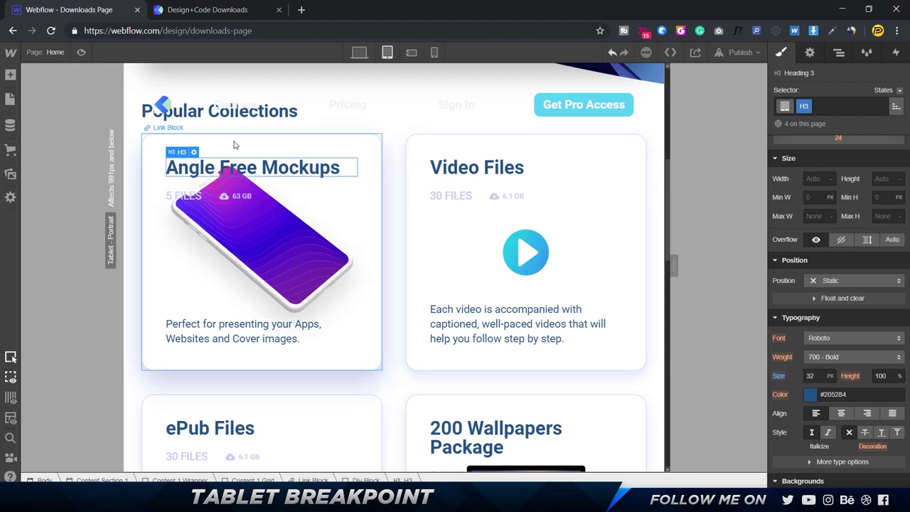